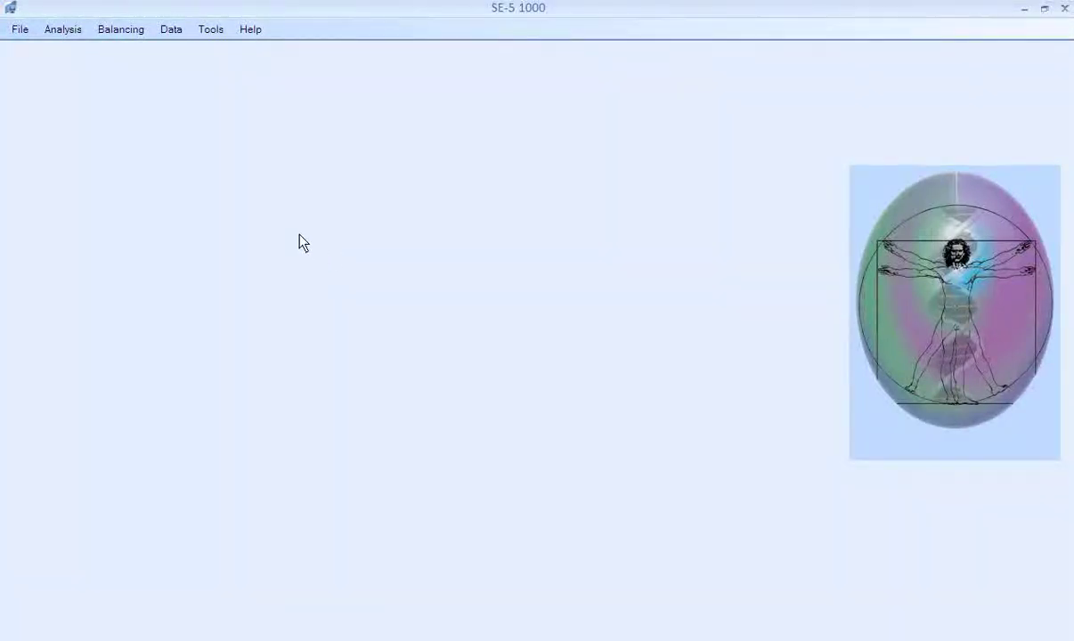
Choose Analysis > New Session to bring up a blank session form dated July 19, 2010.
{"action": "left_click", "coordinate": [63, 34]}
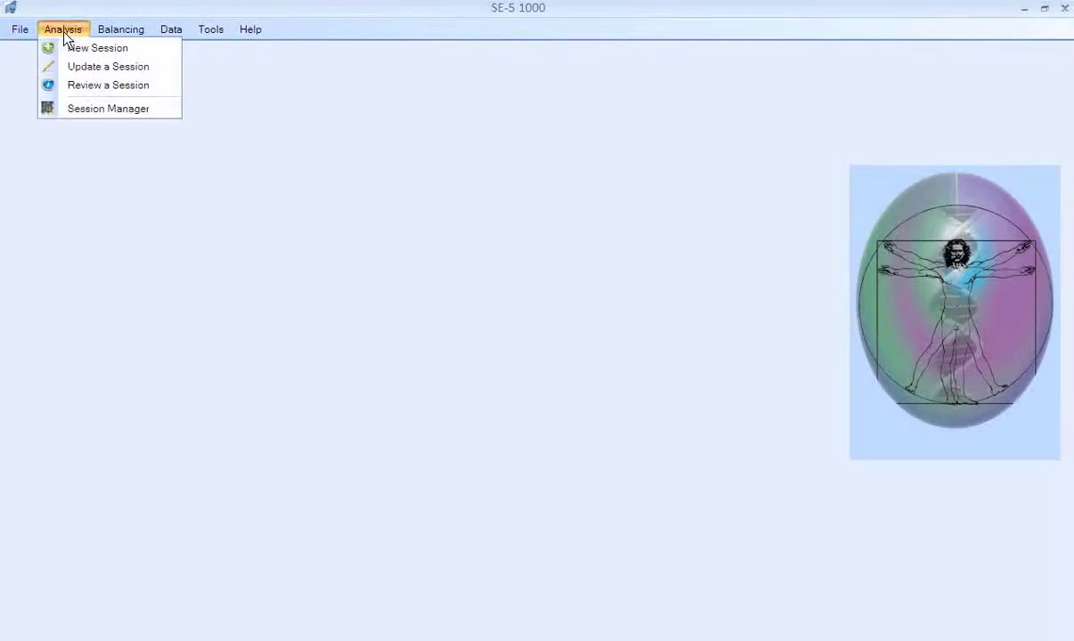
{"action": "left_click", "coordinate": [51, 50]}
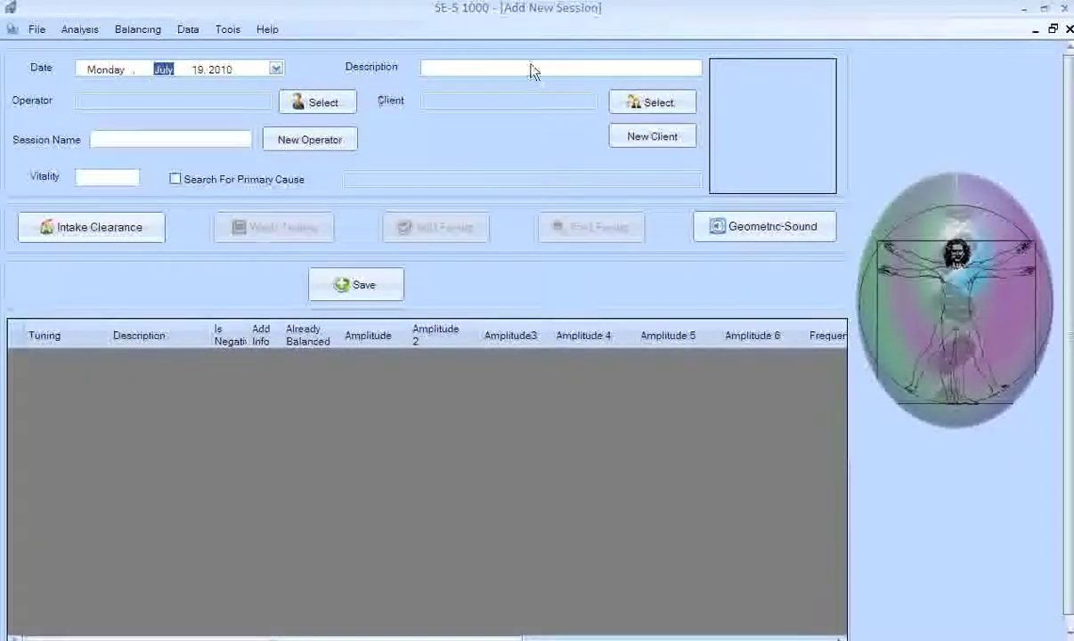
Enter 'Test Session' as the session description.
{"action": "left_click", "coordinate": [459, 70]}
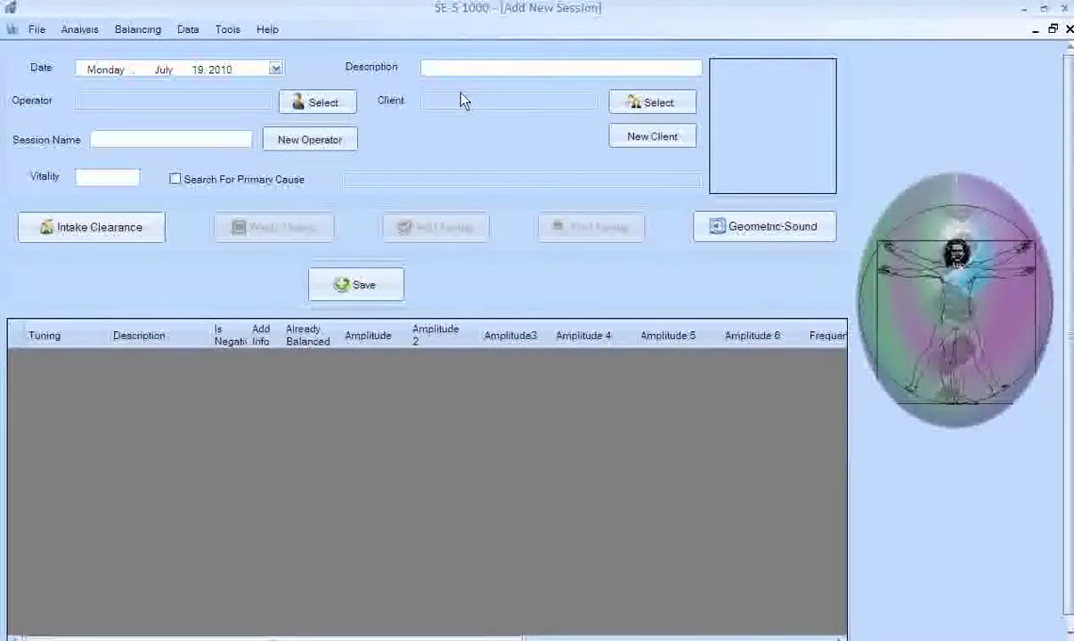
{"action": "type", "text": "Test Sessc"}
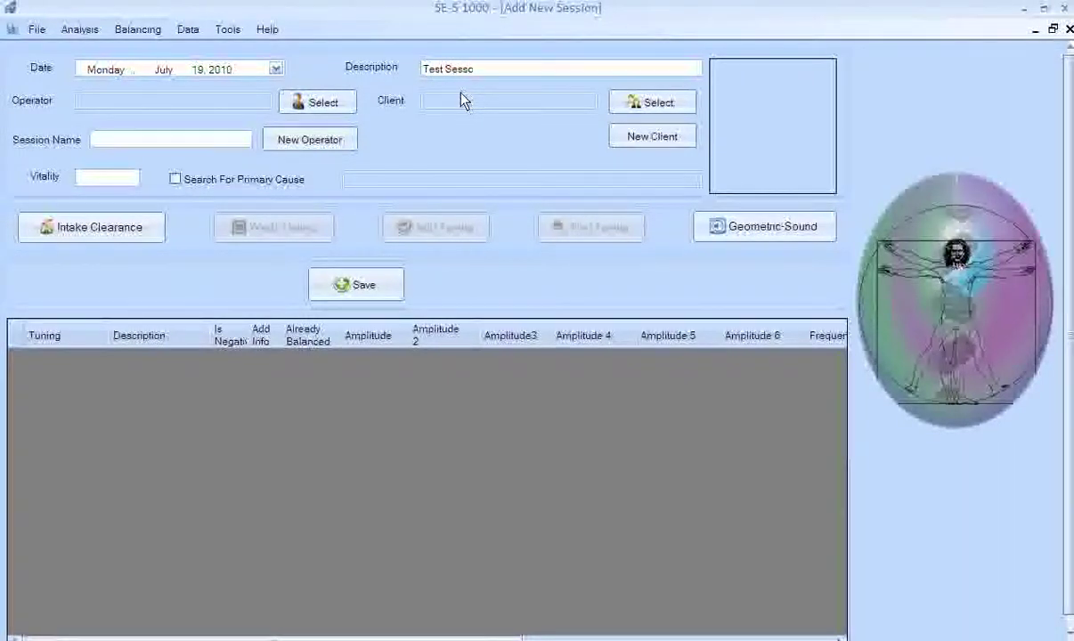
{"action": "key", "text": "BackSpace"}
{"action": "type", "text": "ion"}
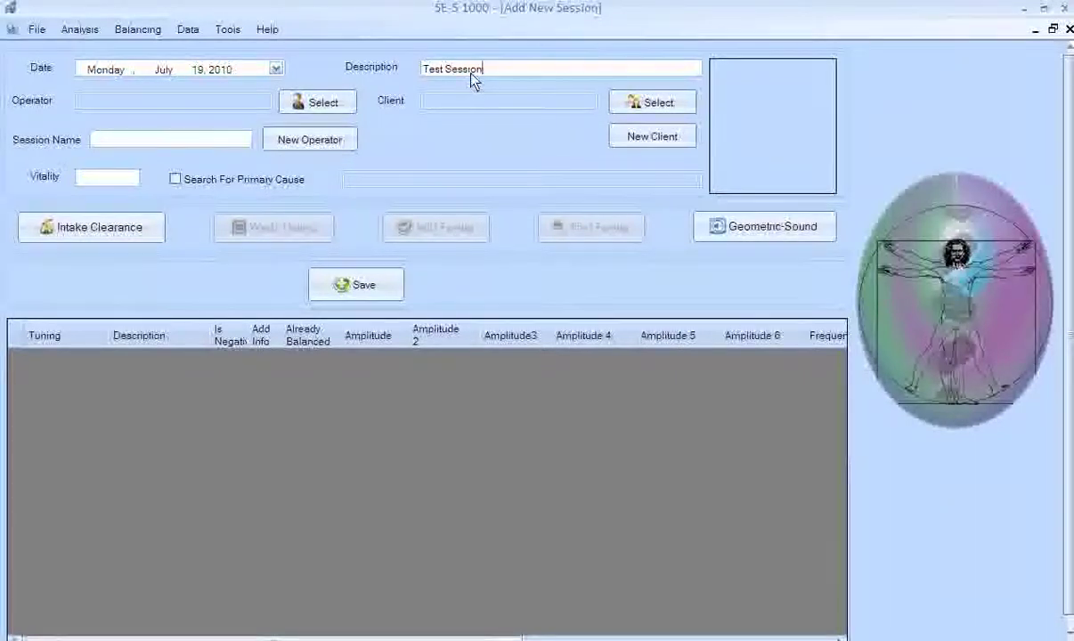
Assign the existing operator to the session and bring up the Operator form.
{"action": "left_click", "coordinate": [318, 103]}
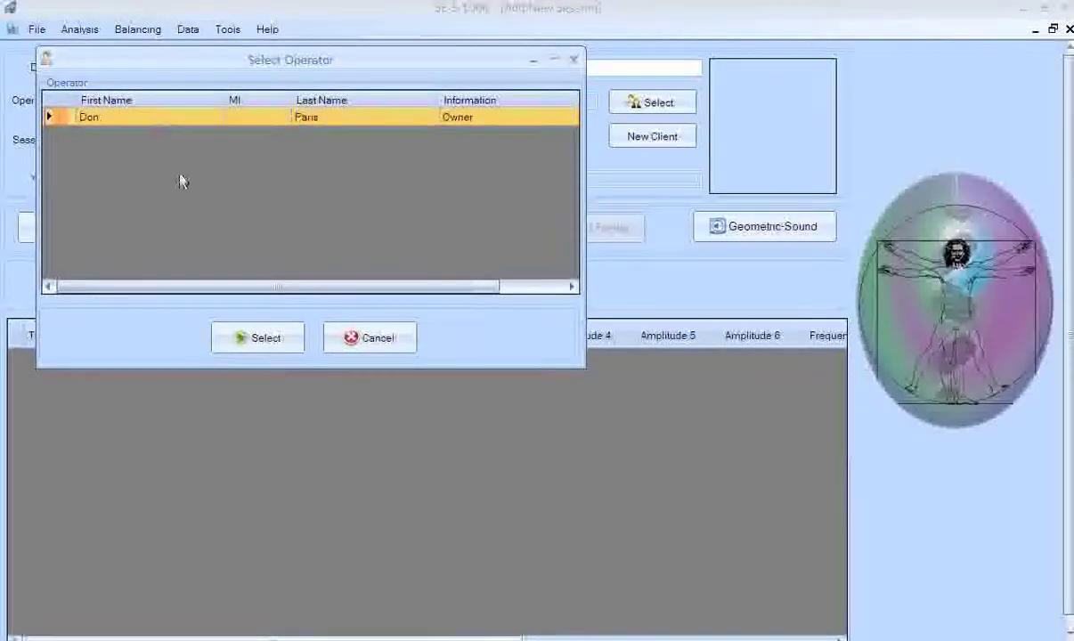
{"action": "left_click", "coordinate": [255, 340]}
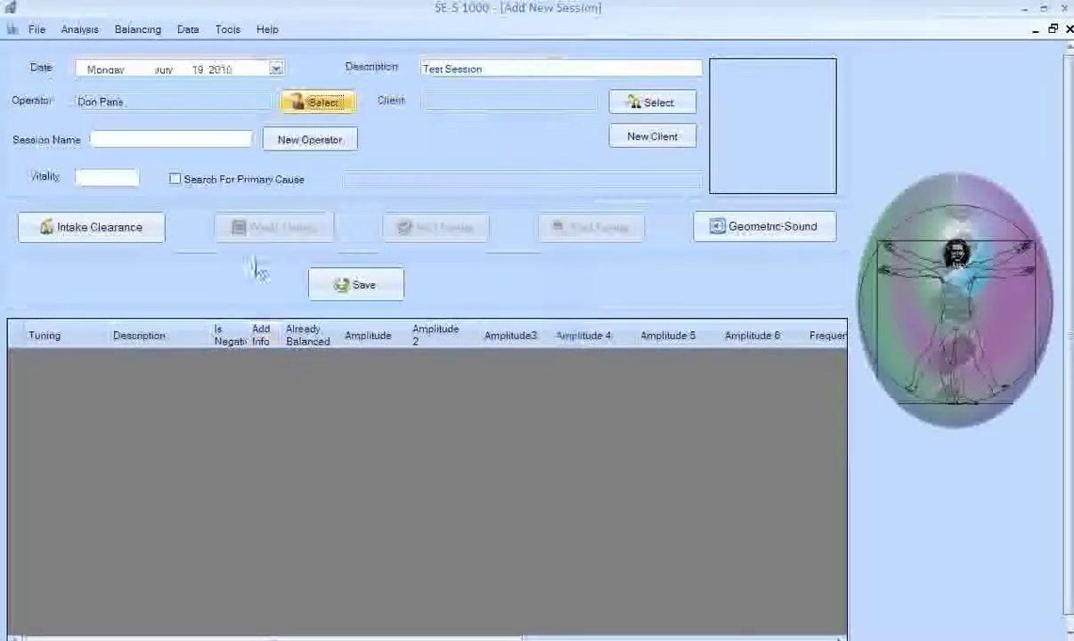
{"action": "left_click", "coordinate": [299, 144]}
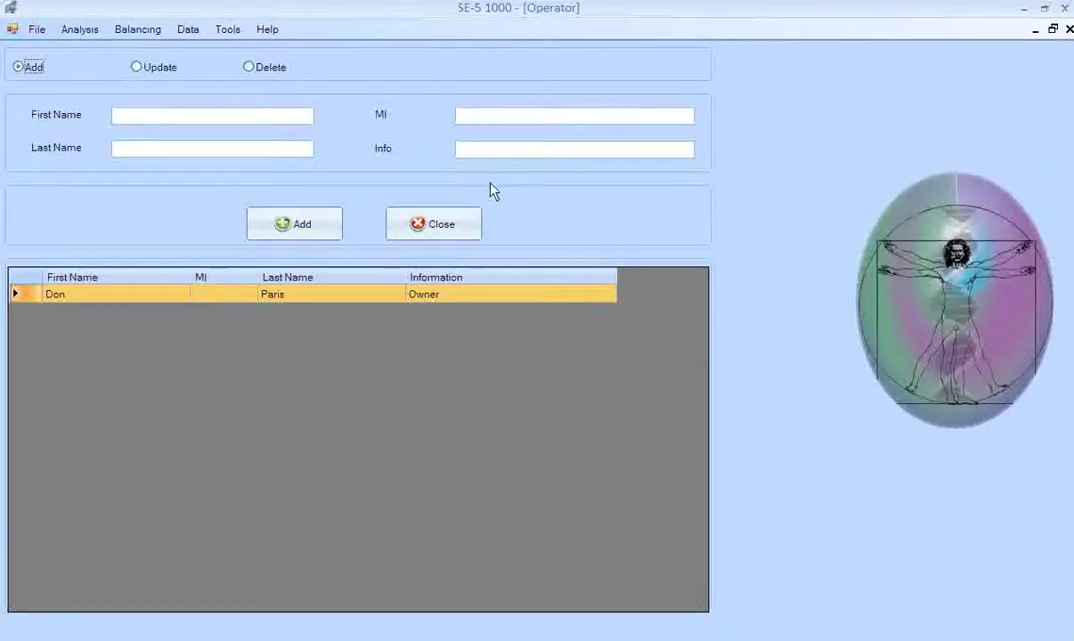
Close the Operator form to return to Add New Session with the operator still assigned.
{"action": "left_click", "coordinate": [433, 226]}
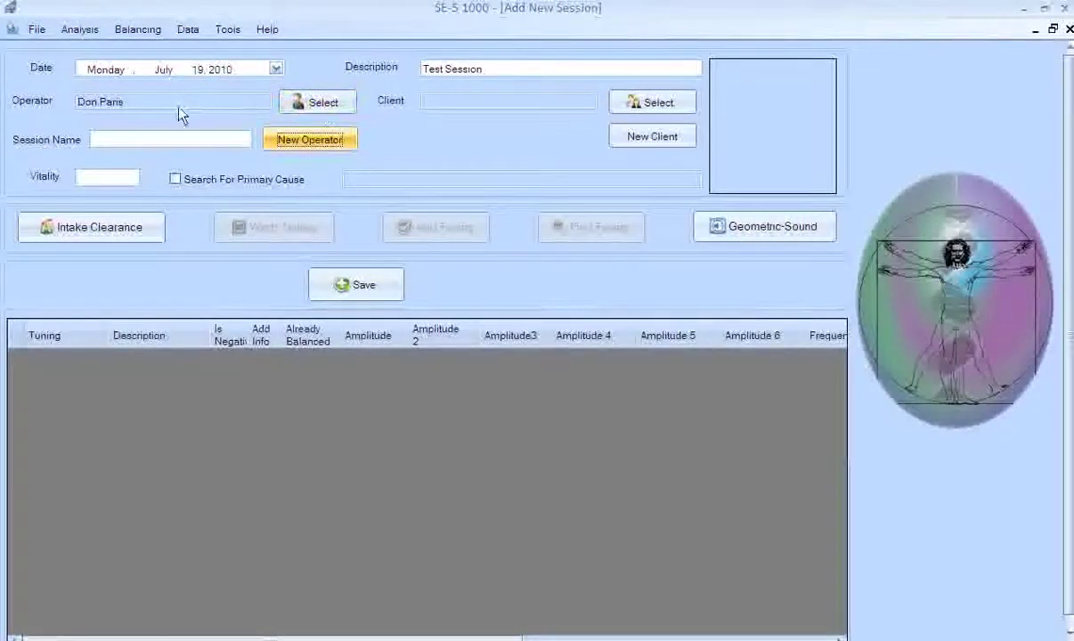
Dismiss the empty client list and start a new client record.
{"action": "left_click", "coordinate": [651, 105]}
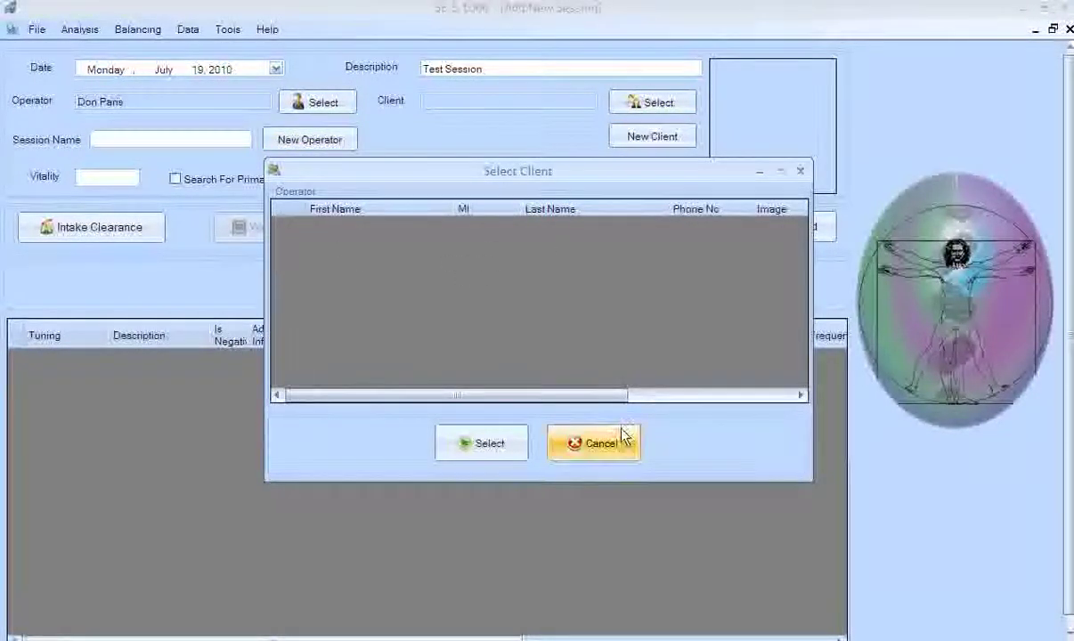
{"action": "left_click", "coordinate": [614, 453]}
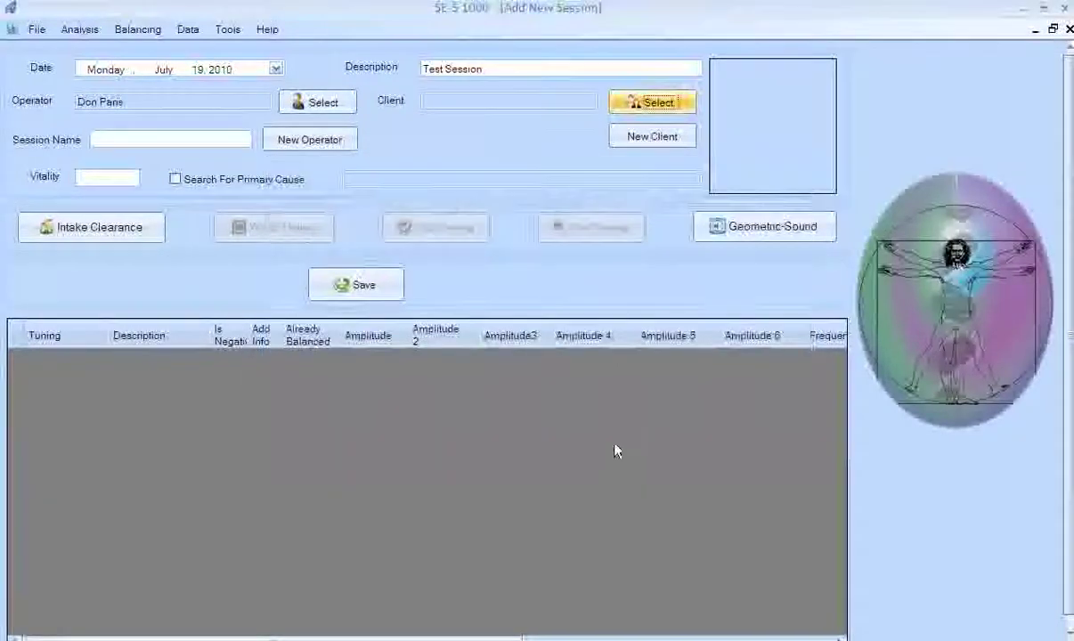
{"action": "left_click", "coordinate": [664, 139]}
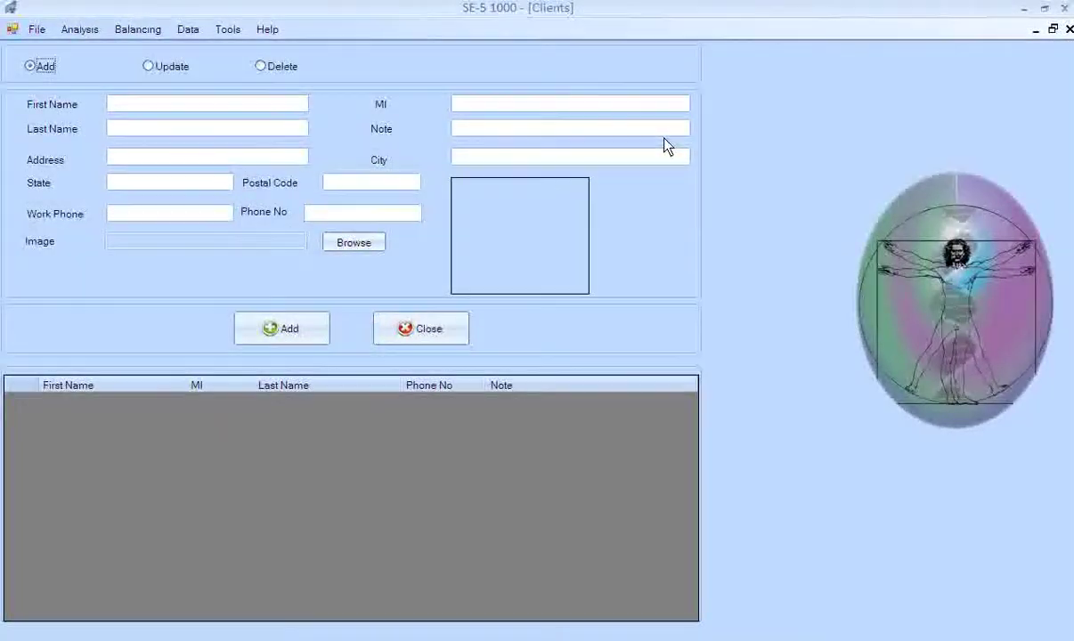
Fill in the client's first and last name and move on to the note field.
{"action": "left_click", "coordinate": [203, 106]}
{"action": "key", "text": "Tab"}
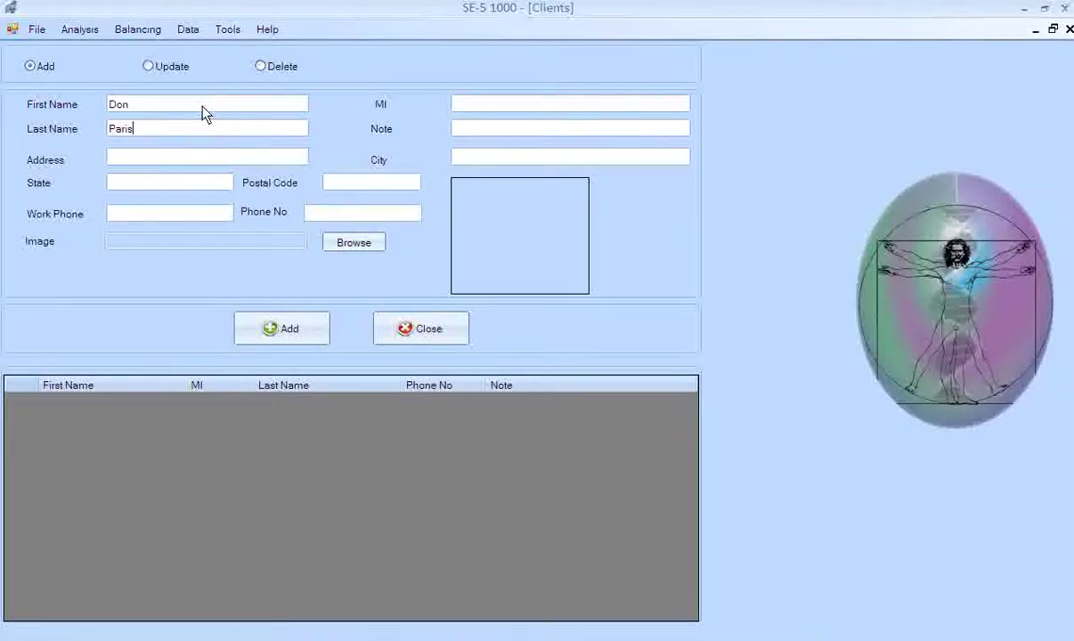
{"action": "key", "text": "Tab"}
Attach the client's jpg photo to the record and add the client.
{"action": "left_click", "coordinate": [355, 244]}
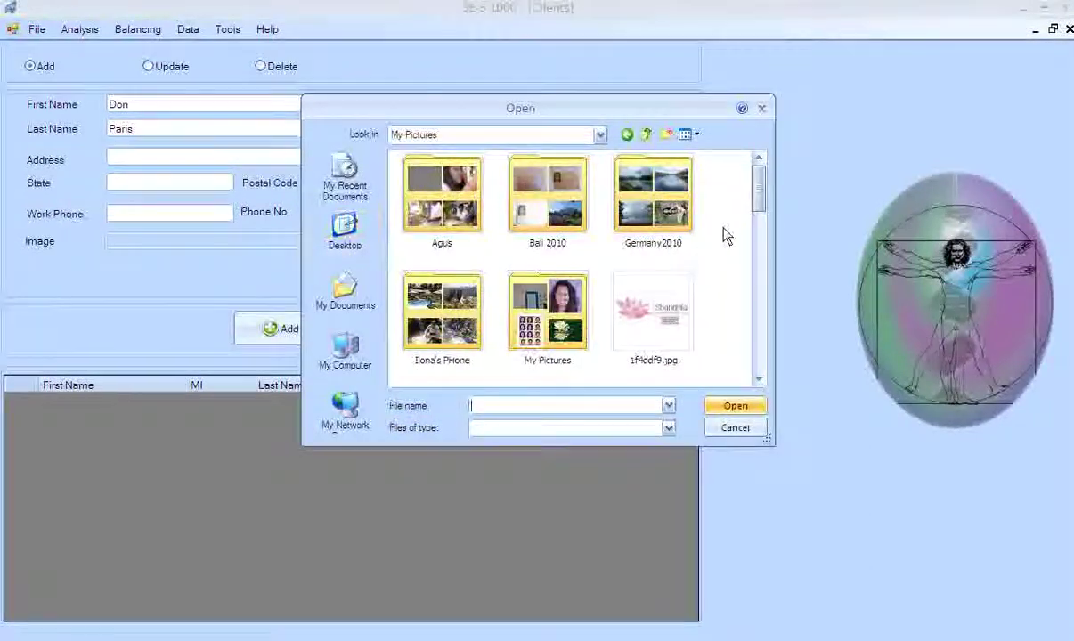
{"action": "left_click_drag", "start_coordinate": [762, 203], "coordinate": [758, 228]}
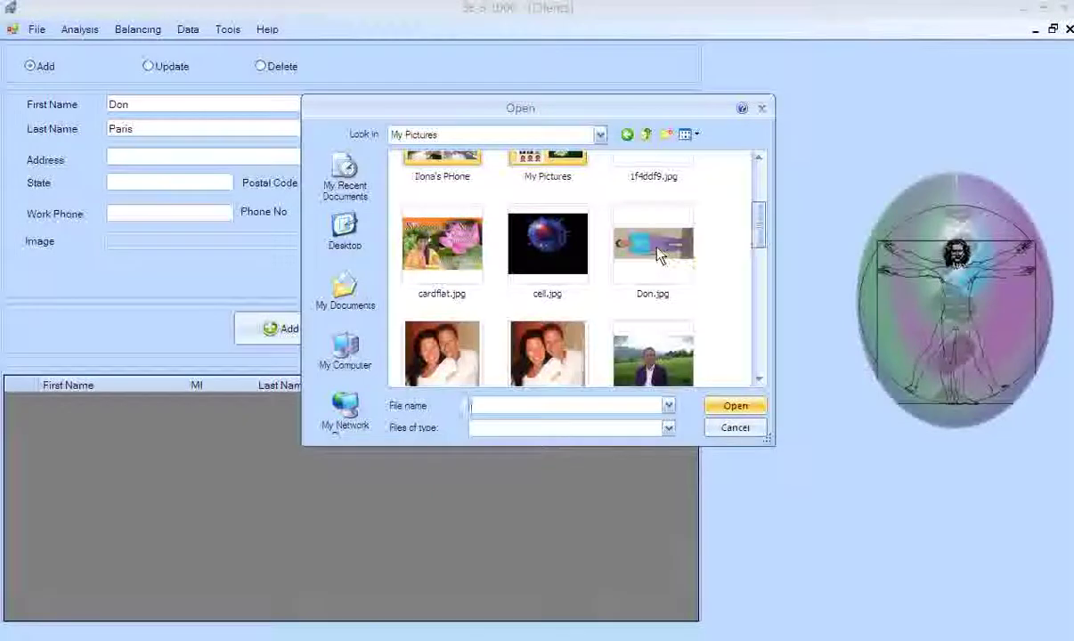
{"action": "left_click", "coordinate": [618, 233]}
{"action": "left_click", "coordinate": [729, 407]}
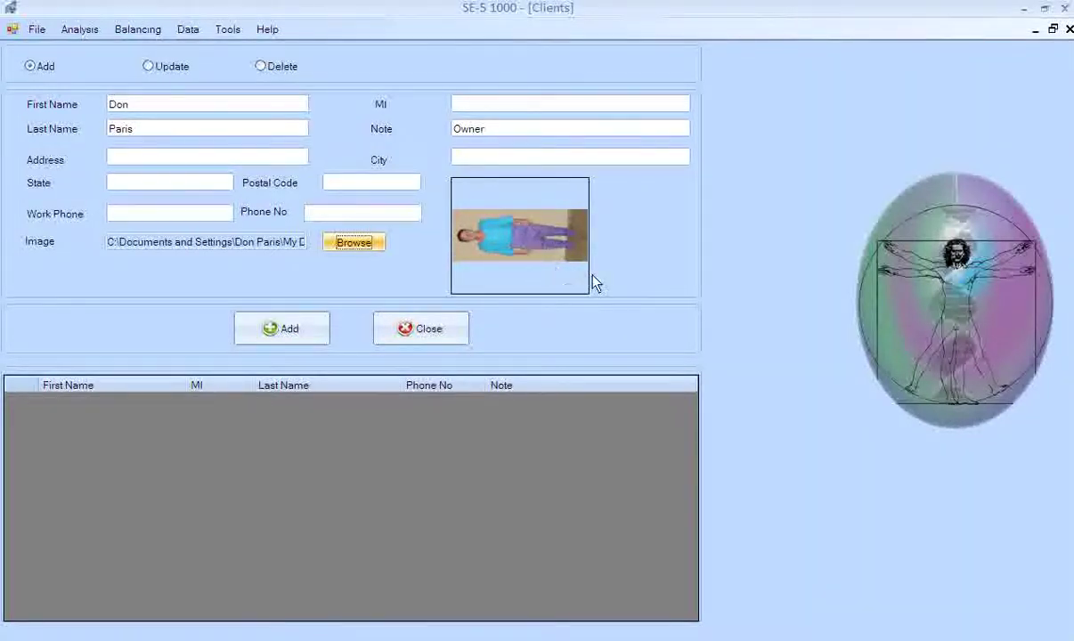
{"action": "left_click", "coordinate": [294, 330]}
Acknowledge the save, close Clients, and assign the new client to the session.
{"action": "left_click", "coordinate": [528, 372]}
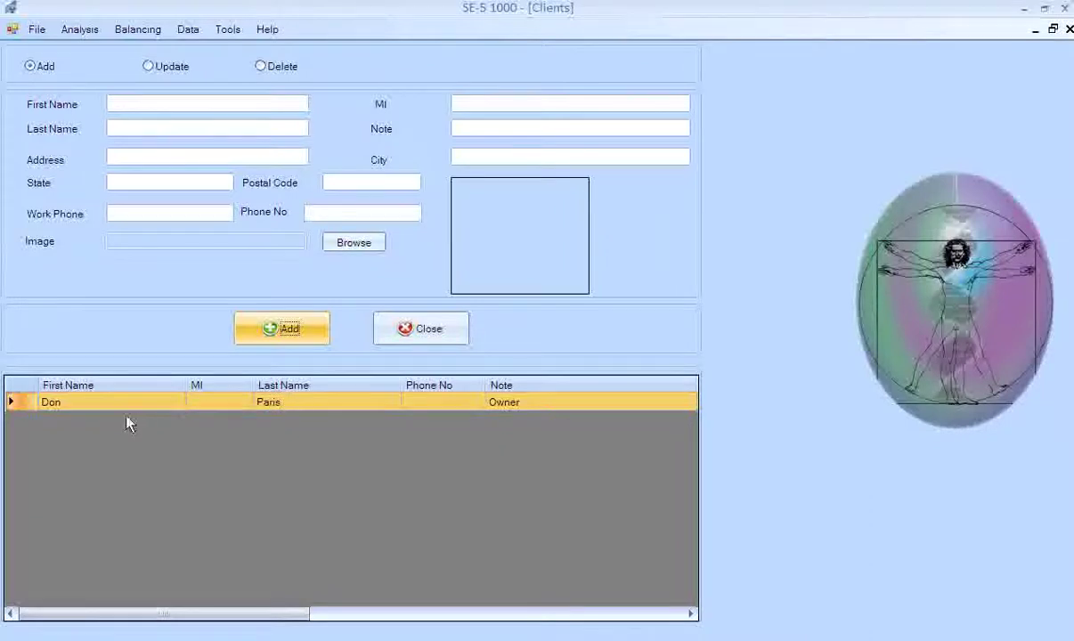
{"action": "left_click", "coordinate": [447, 331]}
{"action": "left_click", "coordinate": [651, 104]}
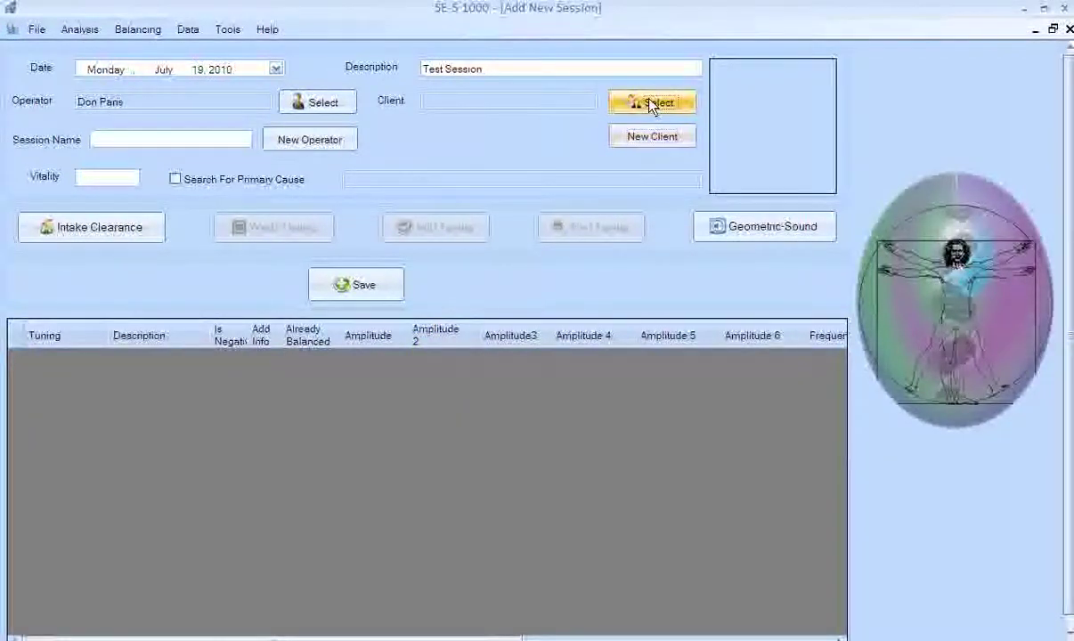
{"action": "left_click", "coordinate": [489, 442]}
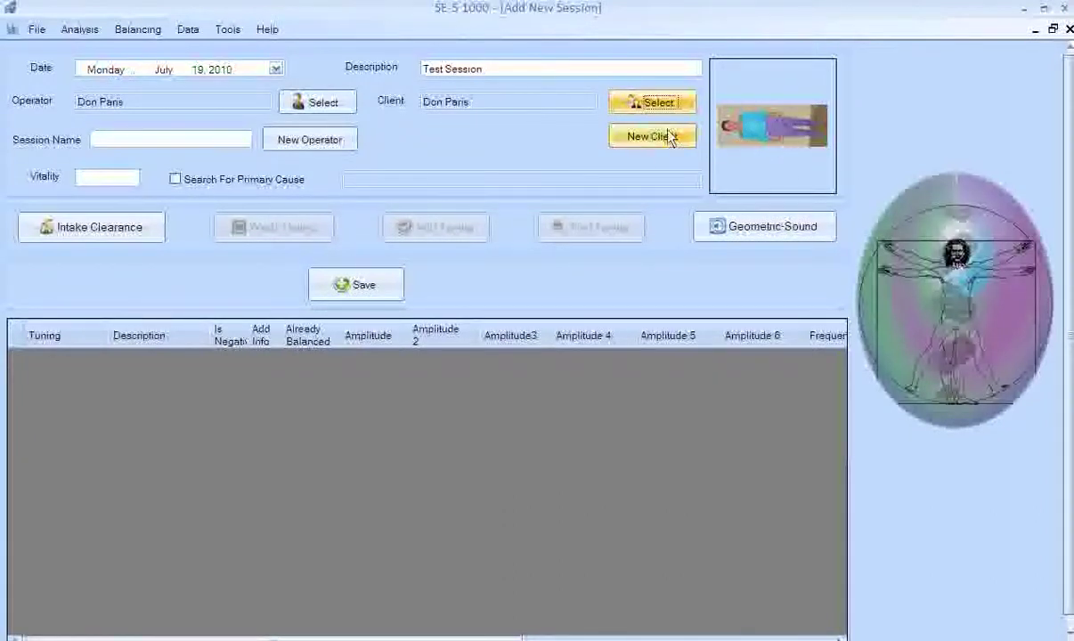
{"action": "left_click", "coordinate": [154, 143]}
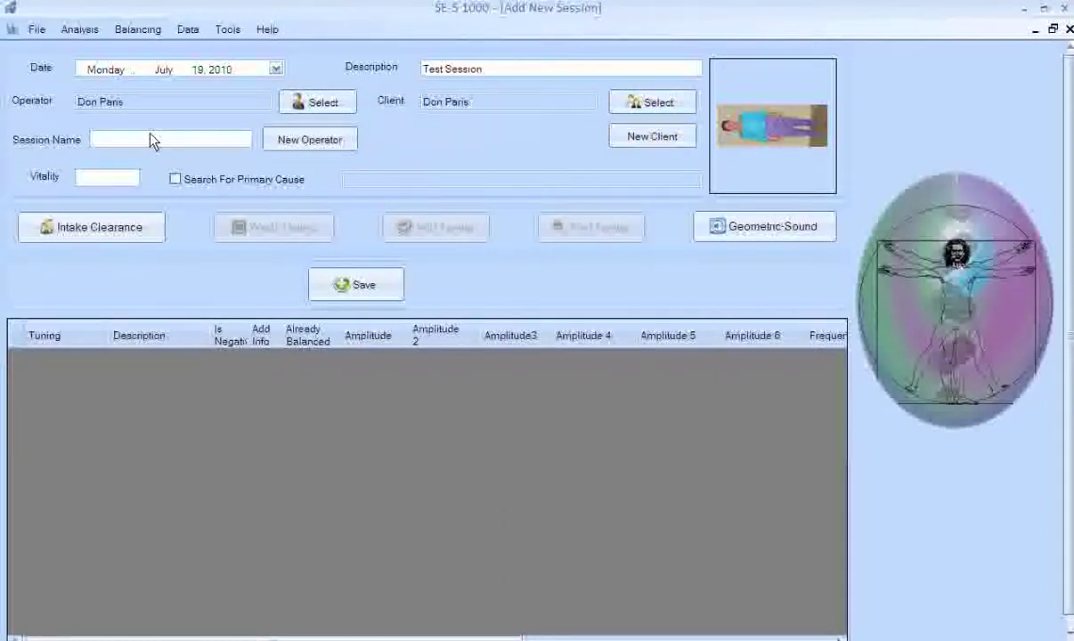
Name the session 'Test for July', tick Search For Primary Cause and enter 'Dry Eyes'.
{"action": "type", "text": "Test"}
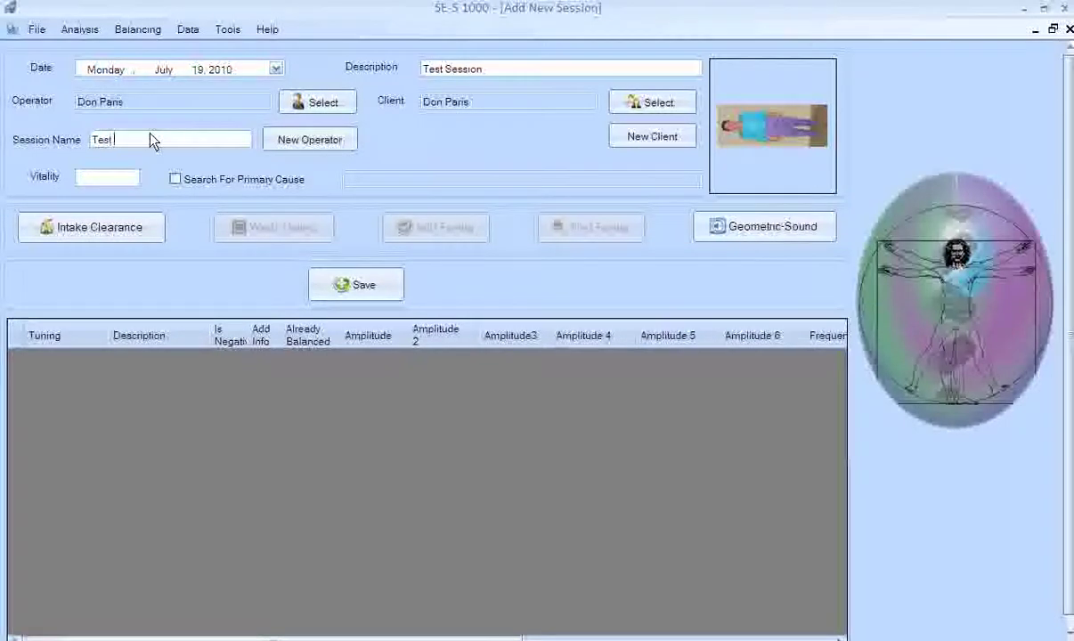
{"action": "type", "text": " for July"}
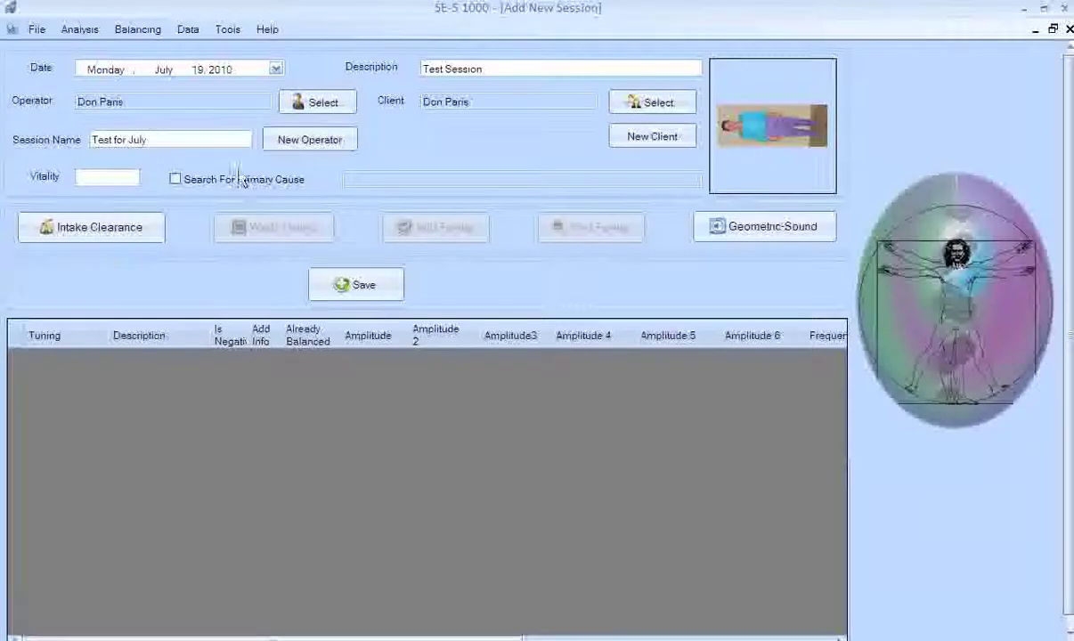
{"action": "left_click", "coordinate": [175, 179]}
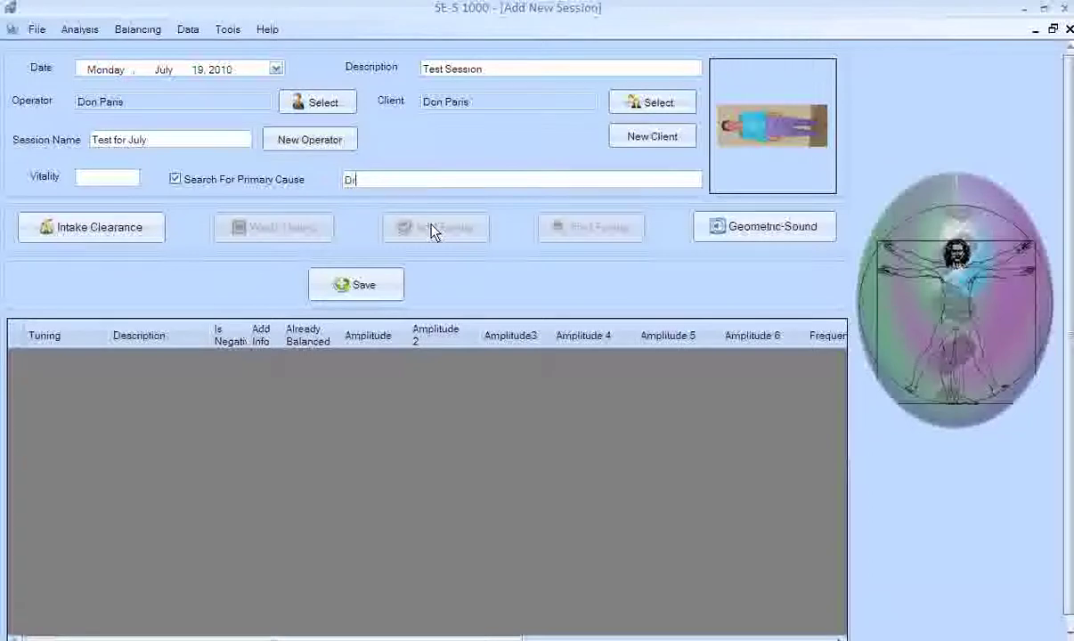
{"action": "type", "text": "y Eyes"}
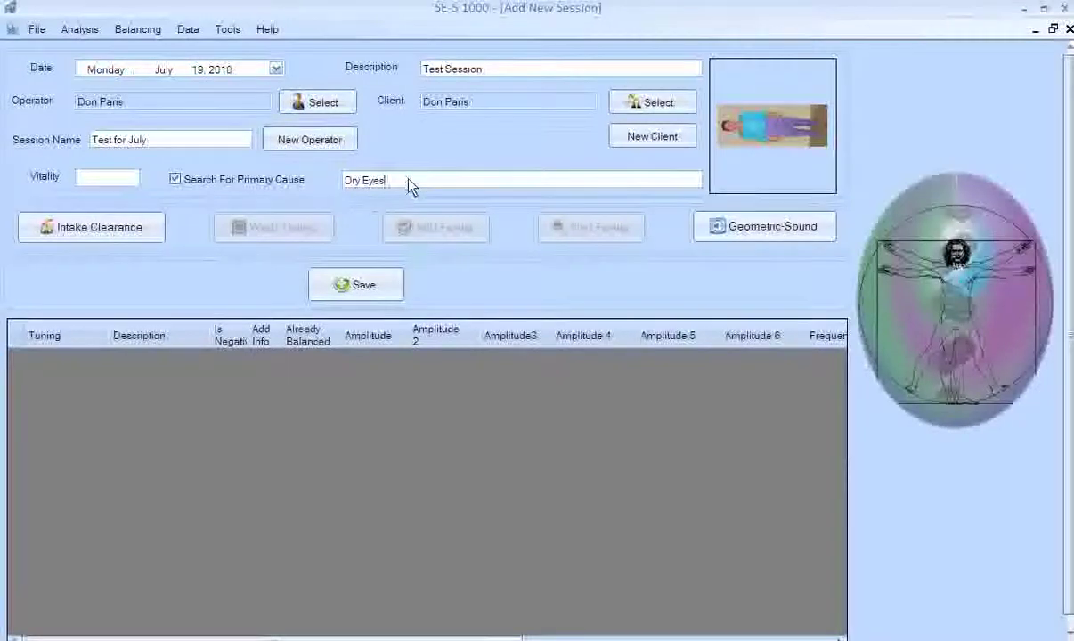
Bring up Intake Clearance and enter the first + ADDRMVNOWAM reading as 100.0.
{"action": "left_click", "coordinate": [101, 230]}
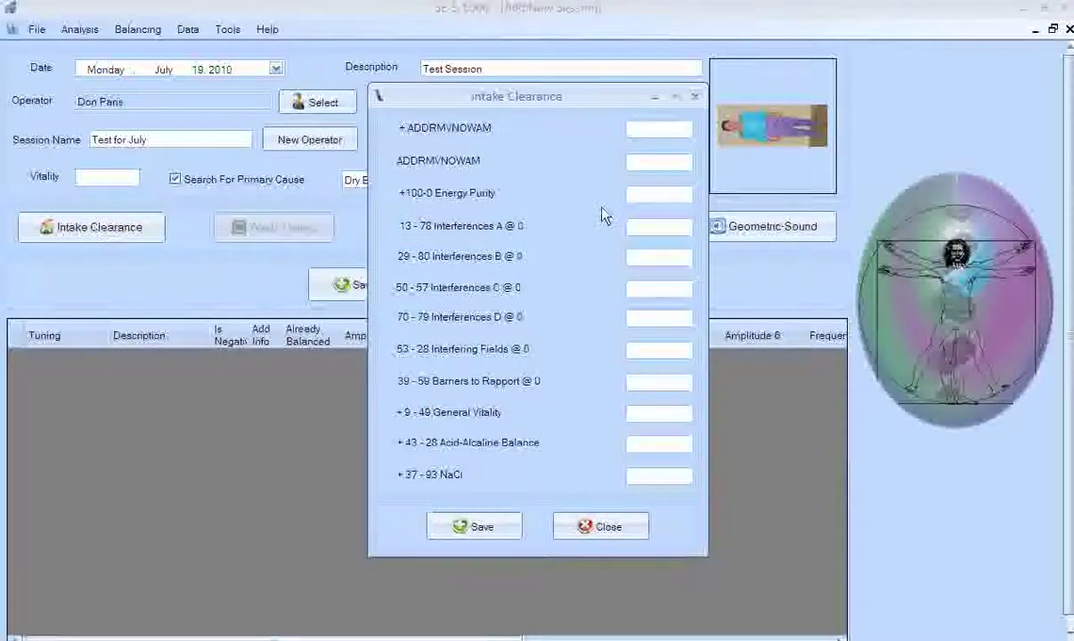
{"action": "type", "text": "0.0"}
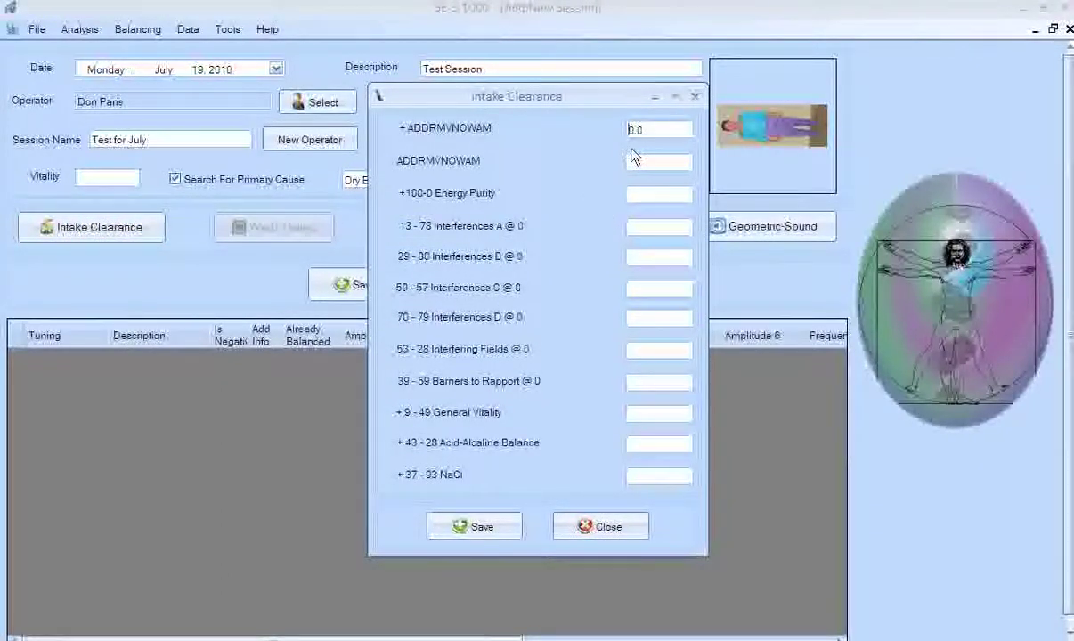
{"action": "type", "text": "37.2"}
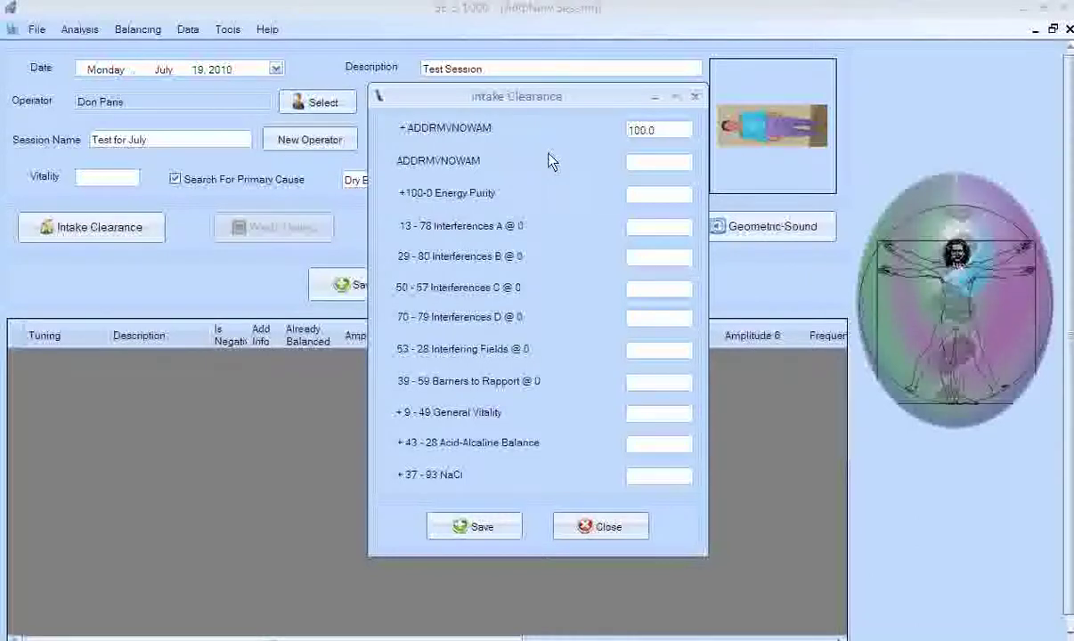
Record the second ADDRMVNOWAM reading and the Interferences A reading.
{"action": "left_click", "coordinate": [640, 167]}
{"action": "type", "text": "8.2"}
{"action": "key", "text": "BackSpace"}
{"action": "key", "text": "BackSpace"}
{"action": "key", "text": "BackSpace"}
{"action": "type", "text": "1.1"}
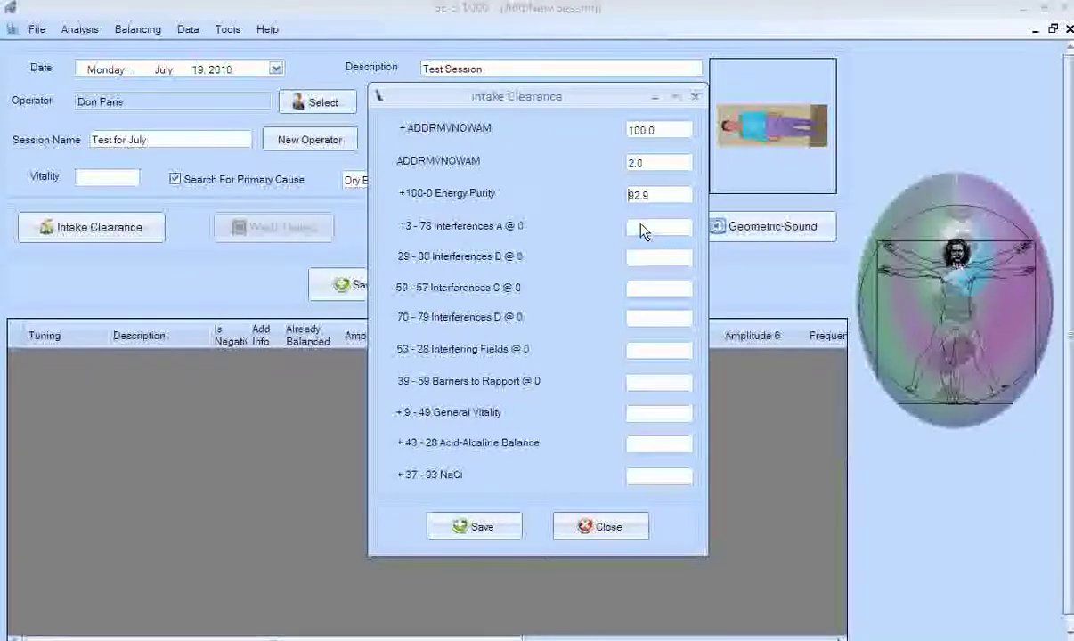
{"action": "left_click", "coordinate": [643, 229]}
{"action": "type", "text": "92"}
{"action": "key", "text": "BackSpace"}
{"action": "key", "text": "BackSpace"}
{"action": "type", "text": "2.1"}
{"action": "key", "text": "BackSpace"}
{"action": "key", "text": "BackSpace"}
{"action": "key", "text": "BackSpace"}
{"action": "type", "text": "0.8"}
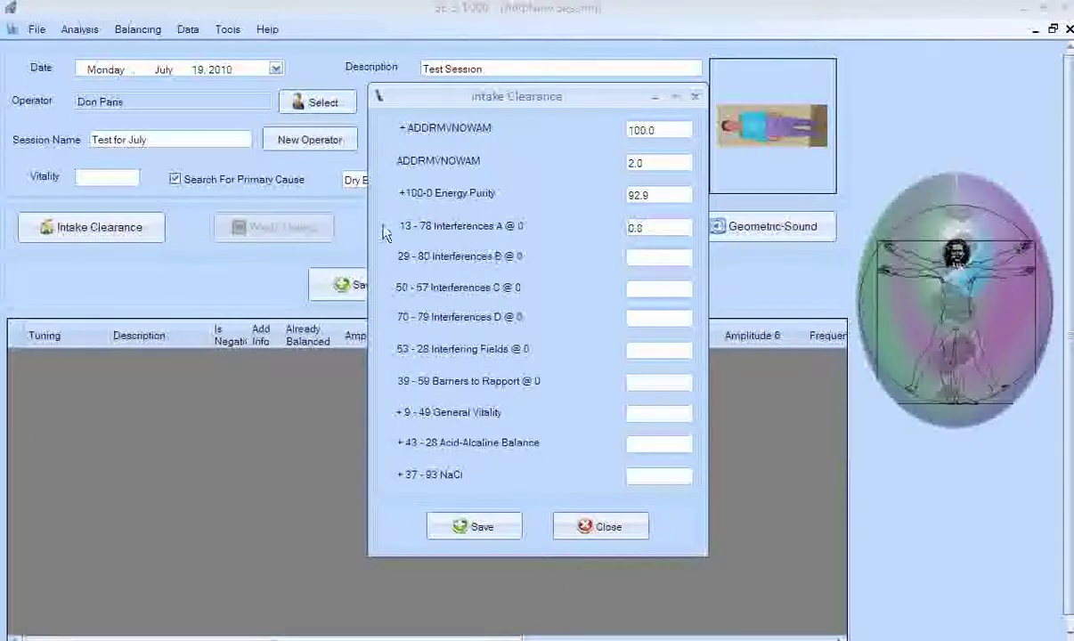
{"action": "key", "text": "BackSpace"}
{"action": "type", "text": "0"}
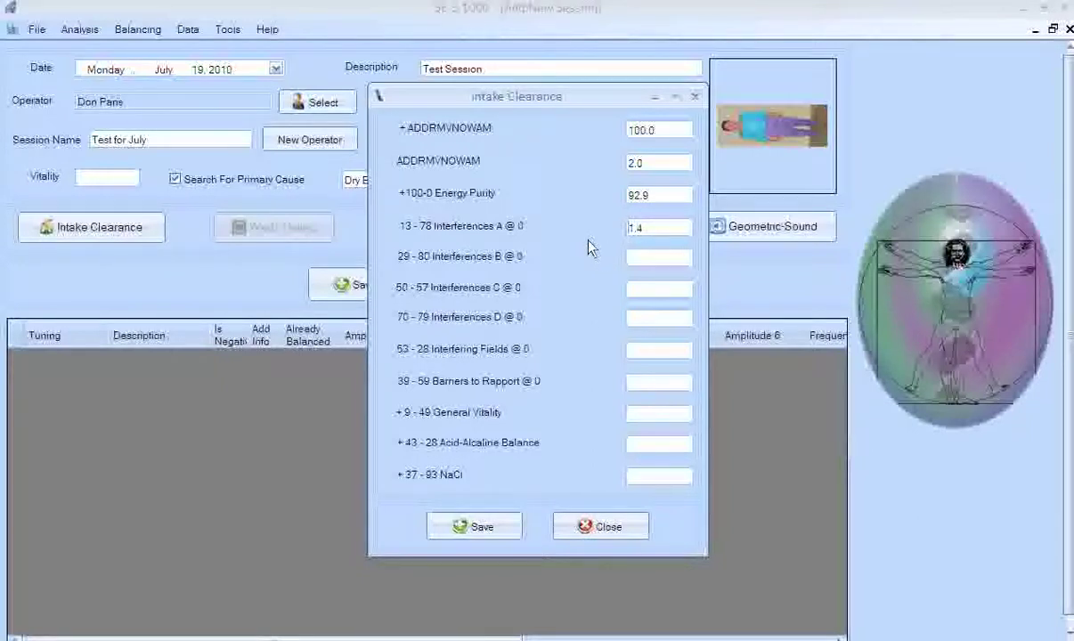
Enter the Interferences B reading, settling on 1.3.
{"action": "left_click", "coordinate": [635, 256]}
{"action": "type", "text": "1.4"}
{"action": "key", "text": "BackSpace"}
{"action": "key", "text": "BackSpace"}
{"action": "key", "text": "BackSpace"}
{"action": "type", "text": "0.7"}
{"action": "key", "text": "BackSpace"}
{"action": "type", "text": "0"}
{"action": "key", "text": "BackSpace"}
{"action": "key", "text": "BackSpace"}
{"action": "key", "text": "BackSpace"}
{"action": "type", "text": "1.3"}
Set Interferences C to 1.1 and Interferences D to 2.0.
{"action": "key", "text": "Tab"}
{"action": "type", "text": "1.3"}
{"action": "key", "text": "BackSpace"}
{"action": "key", "text": "BackSpace"}
{"action": "key", "text": "BackSpace"}
{"action": "type", "text": "0.4"}
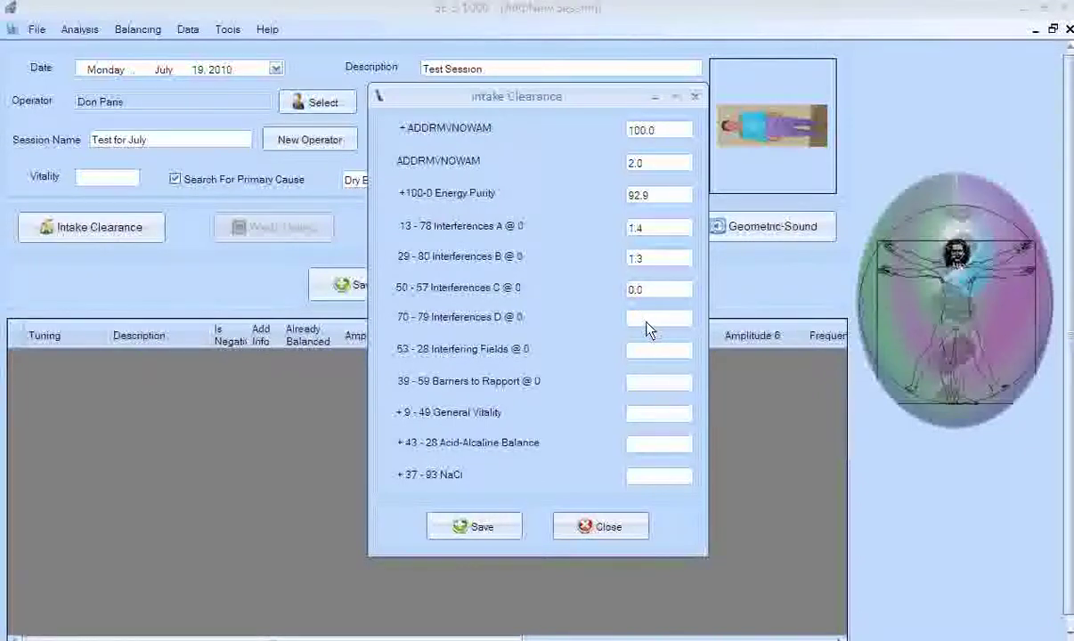
{"action": "key", "text": "BackSpace"}
{"action": "key", "text": "BackSpace"}
{"action": "key", "text": "BackSpace"}
{"action": "type", "text": "1.1"}
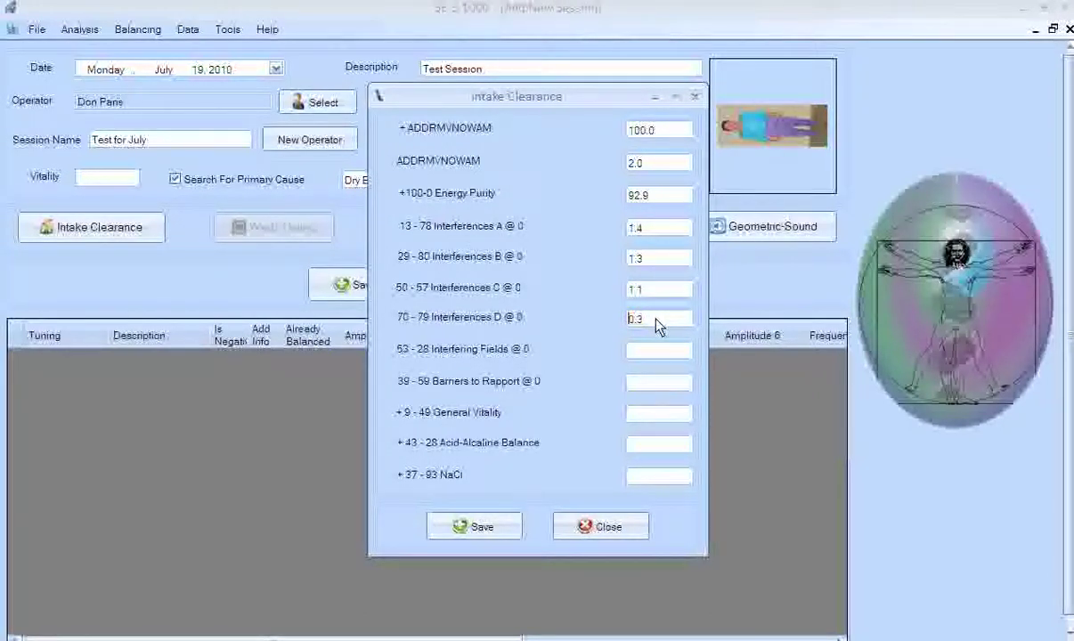
{"action": "key", "text": "BackSpace"}
{"action": "key", "text": "BackSpace"}
{"action": "key", "text": "BackSpace"}
{"action": "type", "text": "1.6"}
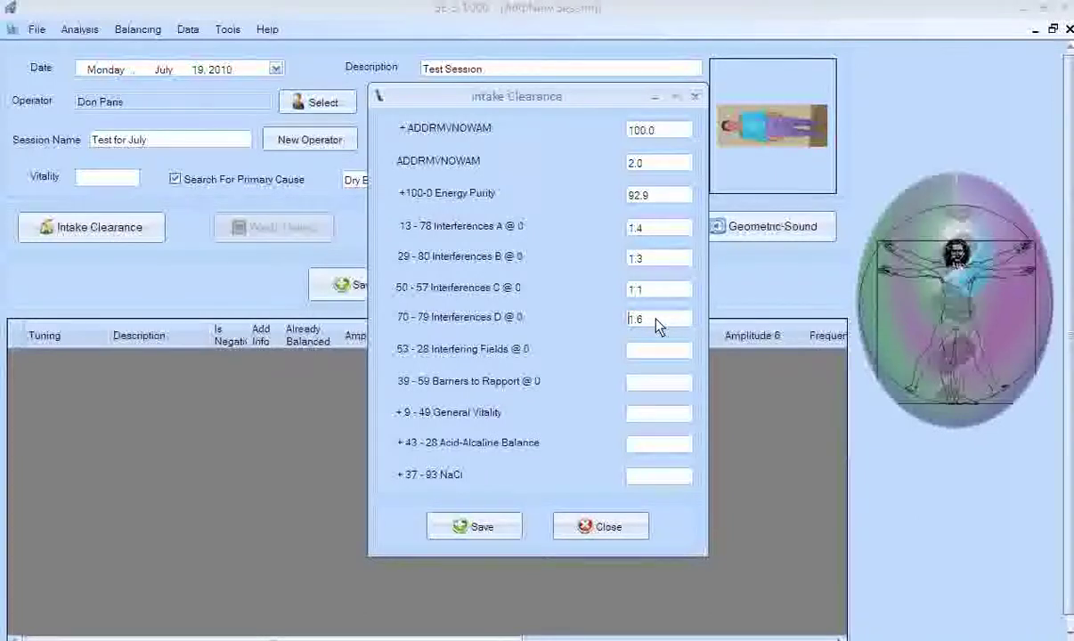
{"action": "key", "text": "BackSpace"}
{"action": "key", "text": "BackSpace"}
{"action": "key", "text": "BackSpace"}
{"action": "type", "text": "2.0"}
Set the Interfering Fields reading to 0.0.
{"action": "left_click", "coordinate": [672, 357]}
{"action": "key", "text": "BackSpace"}
{"action": "type", "text": "1.6"}
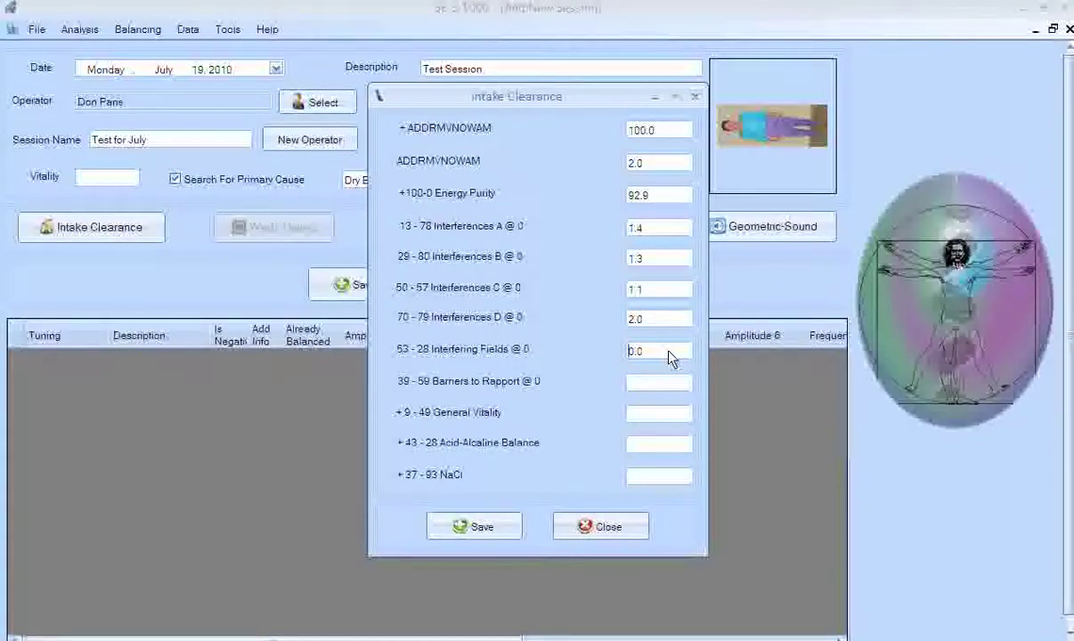
{"action": "key", "text": "BackSpace"}
{"action": "type", "text": "5.8"}
{"action": "key", "text": "BackSpace"}
{"action": "type", "text": "6.5"}
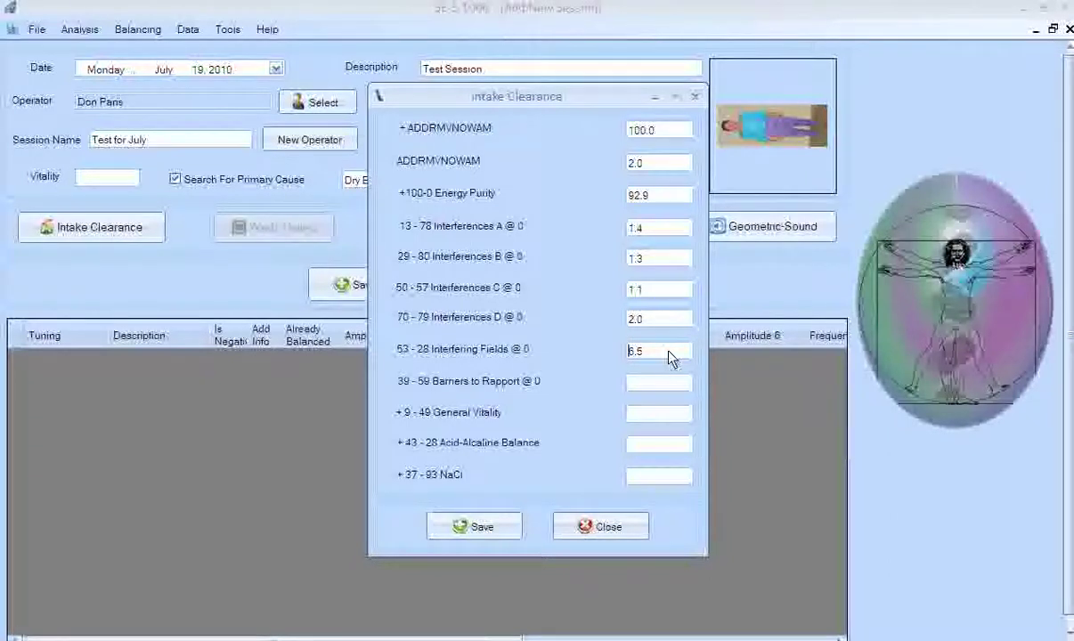
{"action": "key", "text": "BackSpace"}
{"action": "key", "text": "BackSpace"}
{"action": "key", "text": "BackSpace"}
{"action": "type", "text": "1.6"}
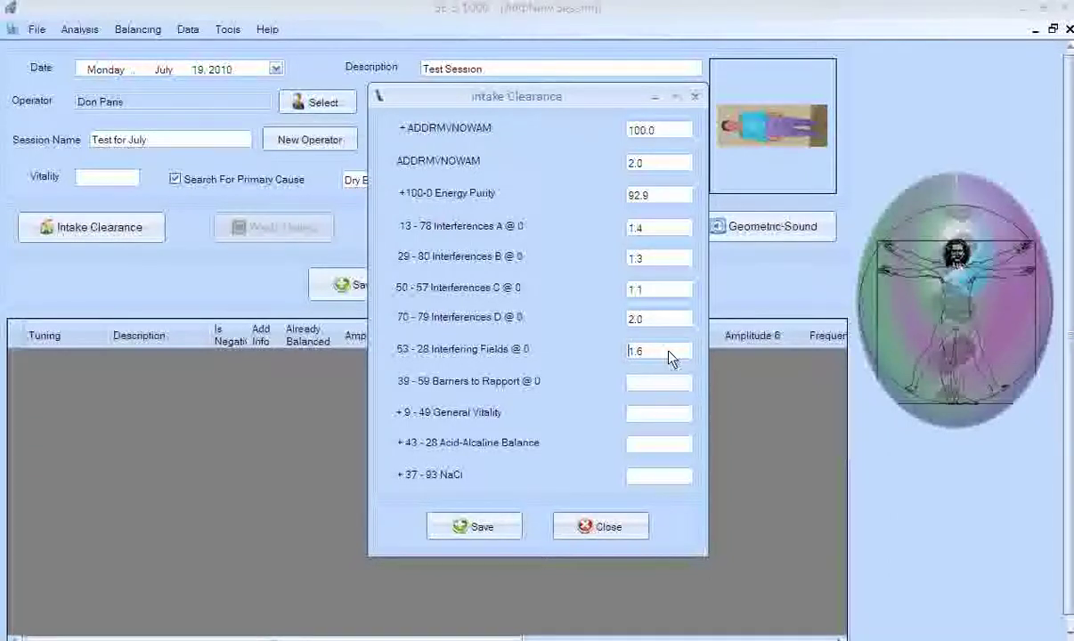
{"action": "type", "text": "0.0"}
Enter 0.0 for Barriers to Rapport and fill in General Vitality.
{"action": "key", "text": "Tab"}
{"action": "type", "text": "0.0"}
{"action": "left_click", "coordinate": [678, 415]}
{"action": "type", "text": "82.2"}
Set Acid-Alcaline Balance to 99.1 and start the NaCl reading.
{"action": "left_click", "coordinate": [641, 445]}
{"action": "type", "text": "6.2"}
{"action": "key", "text": "BackSpace"}
{"action": "key", "text": "BackSpace"}
{"action": "key", "text": "BackSpace"}
{"action": "type", "text": "7.9"}
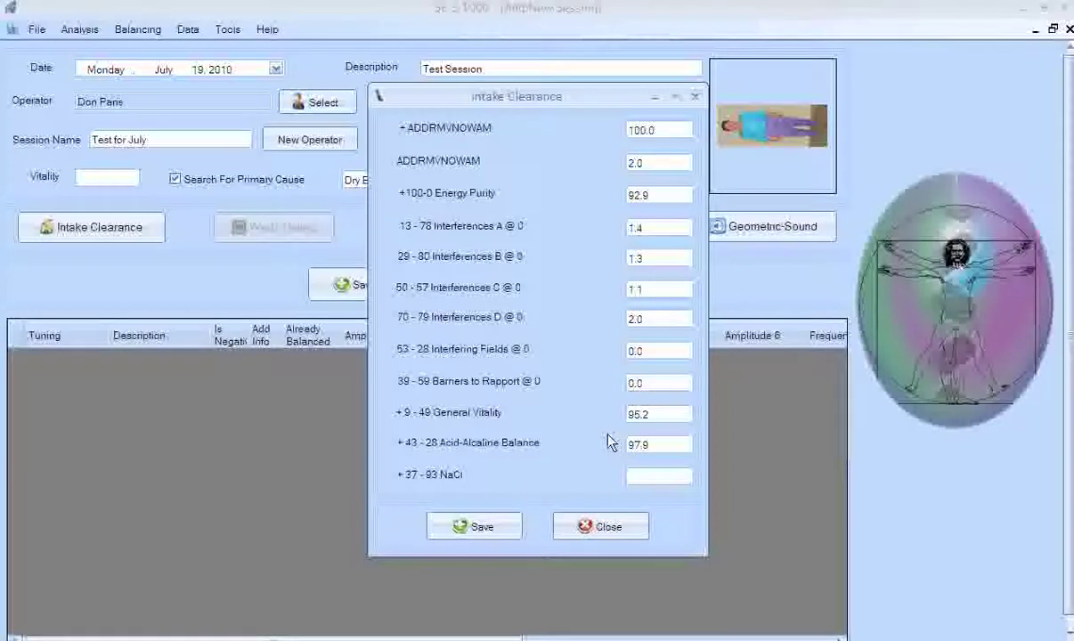
{"action": "key", "text": "BackSpace"}
{"action": "key", "text": "BackSpace"}
{"action": "key", "text": "BackSpace"}
{"action": "key", "text": "BackSpace"}
{"action": "type", "text": "100.0"}
{"action": "left_click", "coordinate": [657, 478]}
Enter 97.6 as the NaCl reading and save the intake clearance, giving Vitality 95.2.
{"action": "type", "text": "97.6"}
{"action": "left_click", "coordinate": [482, 531]}
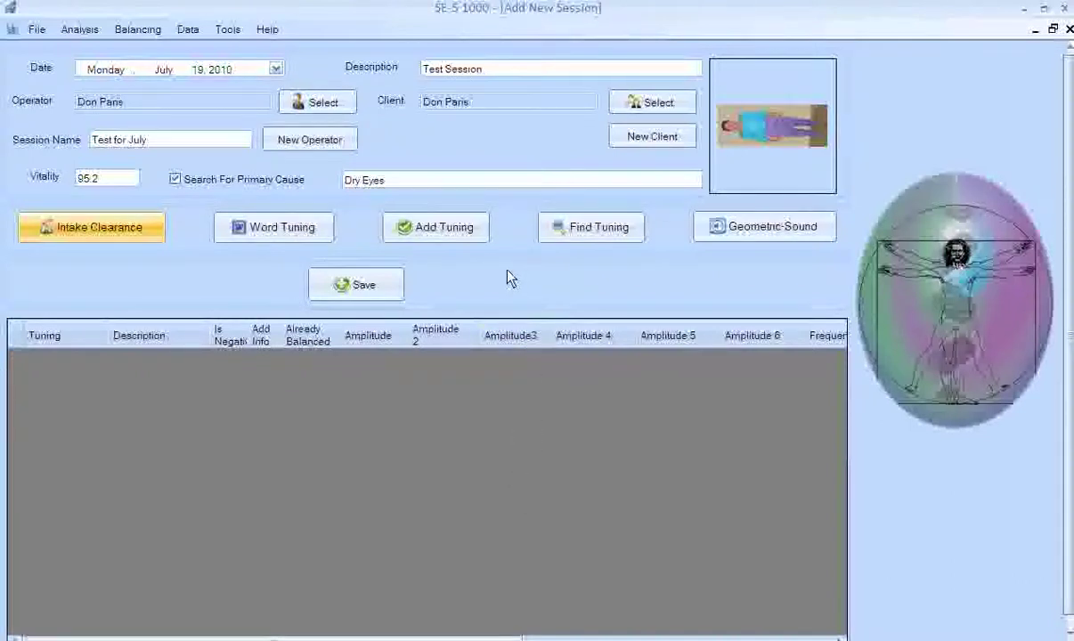
Add a tuning and select the Nutrition/Metabolic program to list its sub-programs.
{"action": "left_click", "coordinate": [459, 230]}
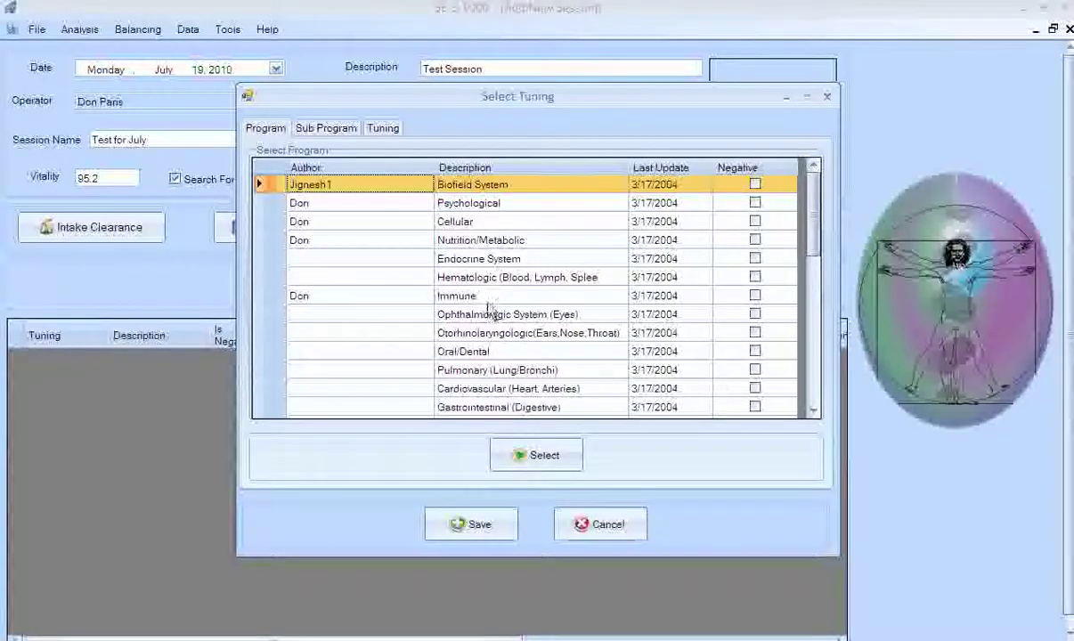
{"action": "left_click", "coordinate": [522, 210]}
{"action": "key", "text": "Down"}
{"action": "key", "text": "Down"}
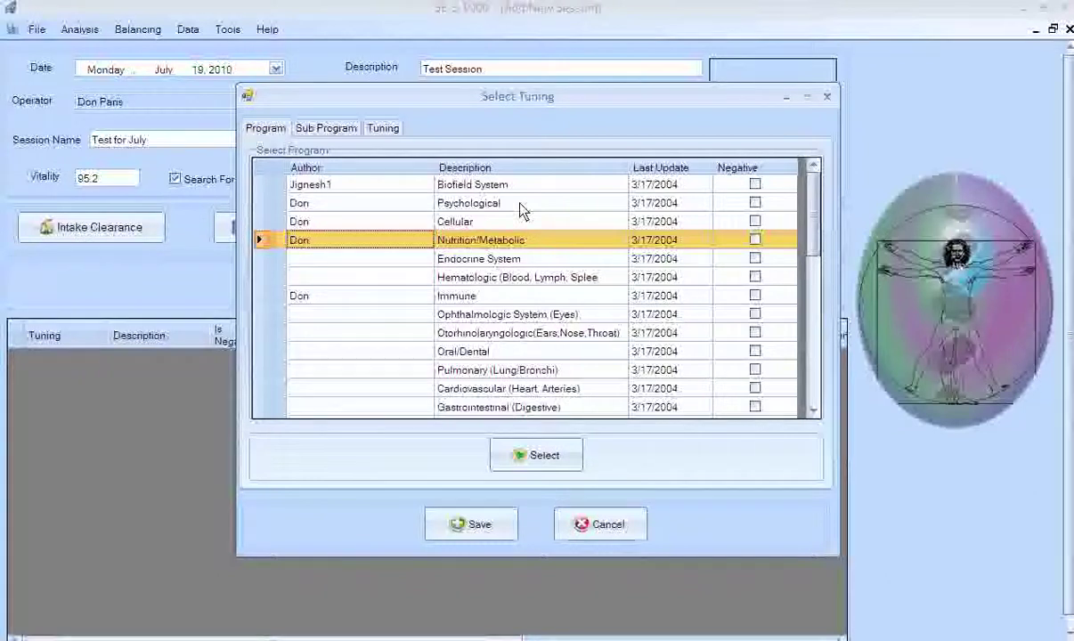
{"action": "key", "text": "Up"}
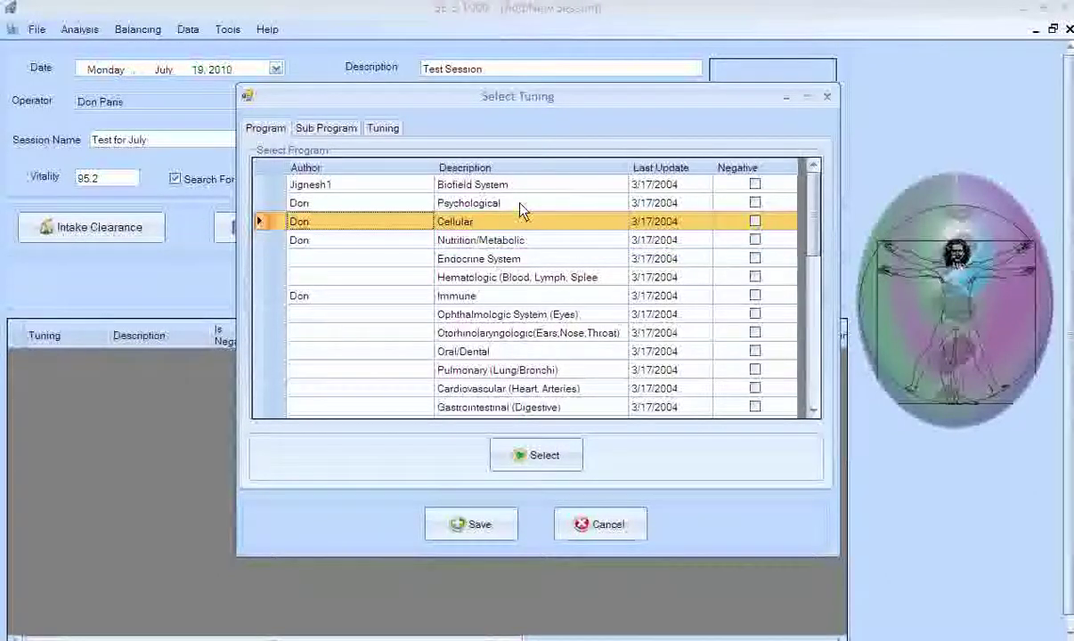
{"action": "key", "text": "Up"}
{"action": "key", "text": "Up"}
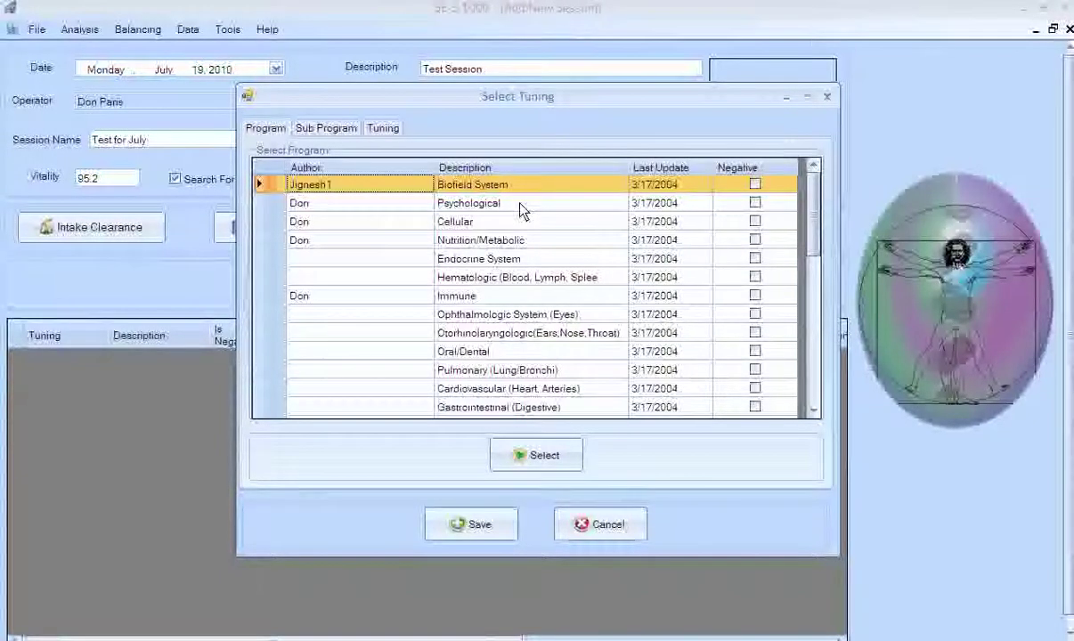
{"action": "key", "text": "Down"}
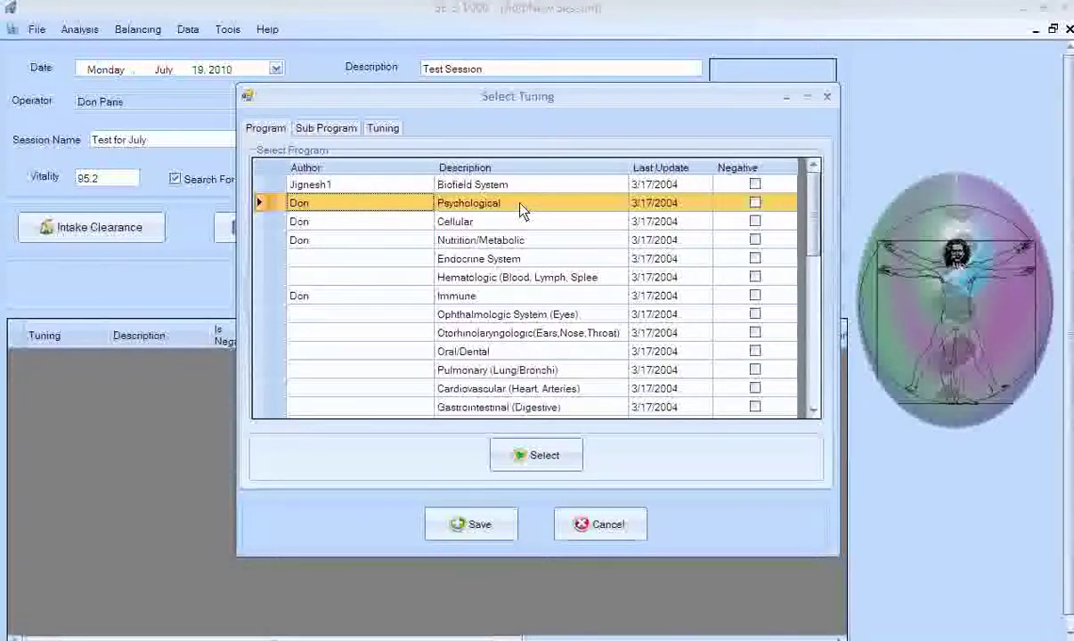
{"action": "key", "text": "Down"}
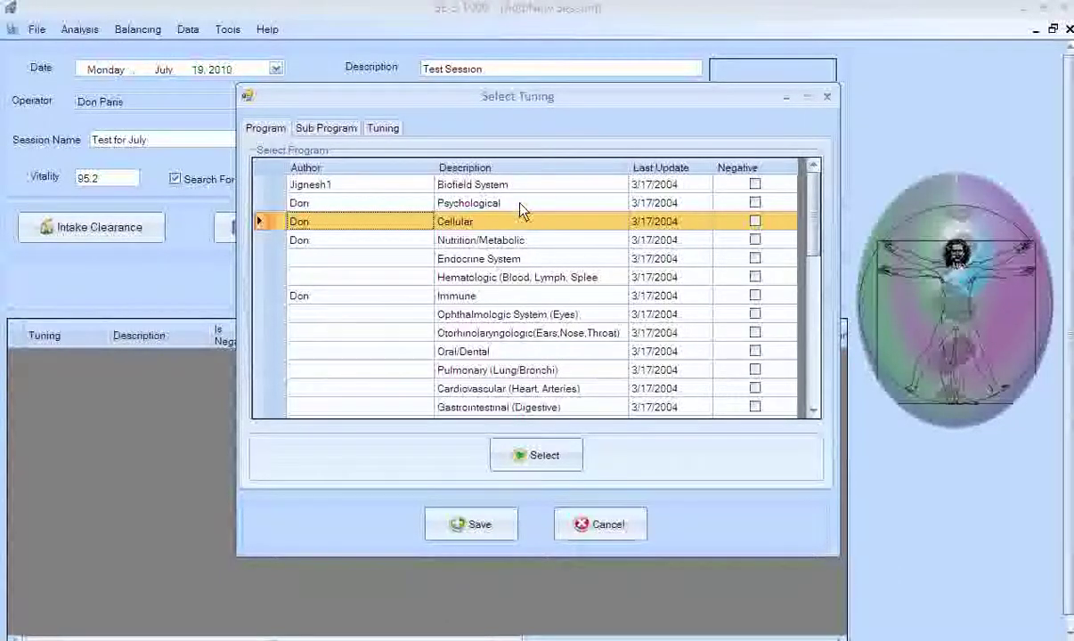
{"action": "key", "text": "Down"}
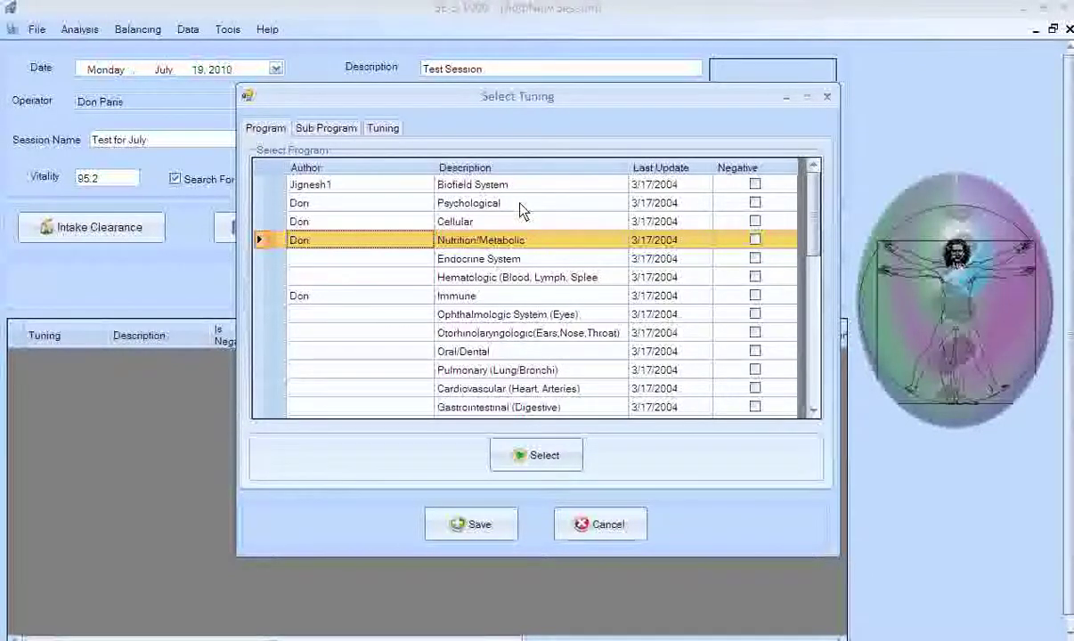
{"action": "left_click", "coordinate": [522, 462]}
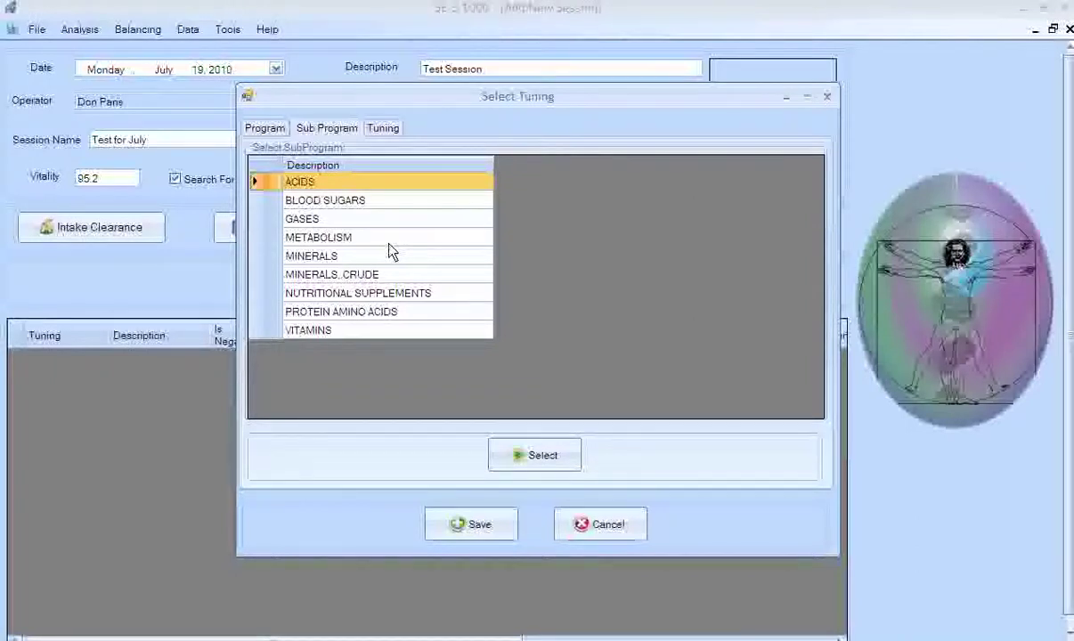
Move past BLOOD SUGARS, GASES and METABOLISM to MINERALS and open its tunings.
{"action": "key", "text": "Down"}
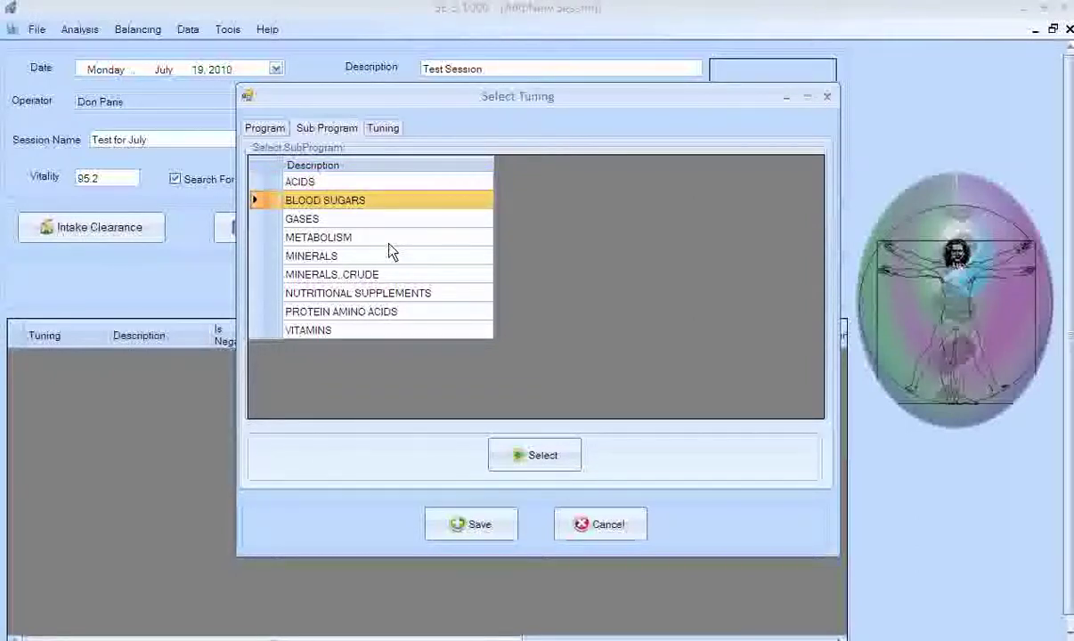
{"action": "key", "text": "Down"}
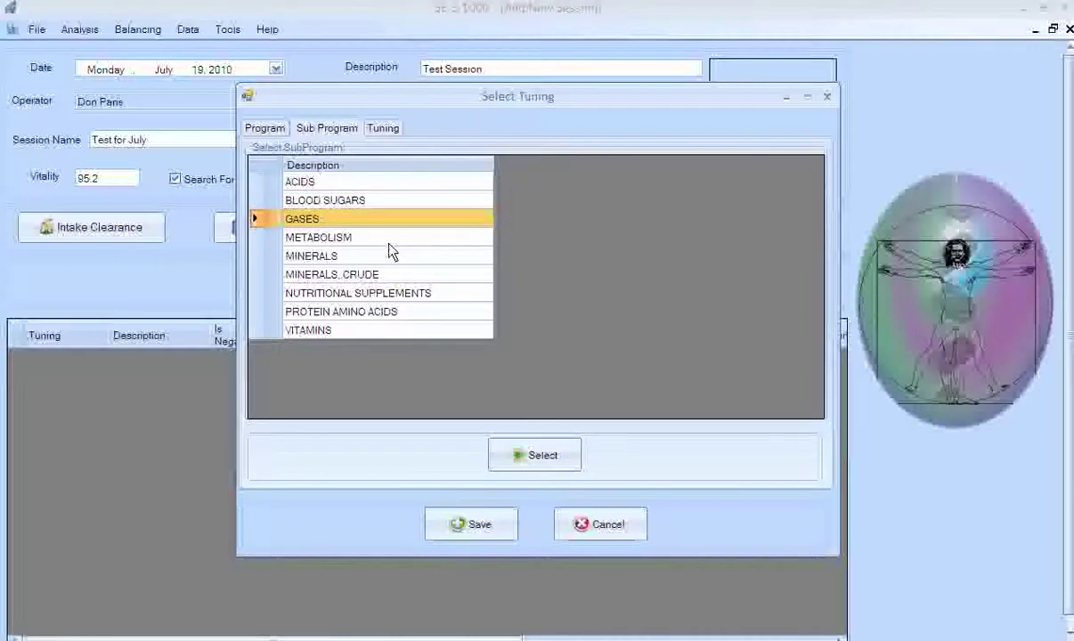
{"action": "key", "text": "Down"}
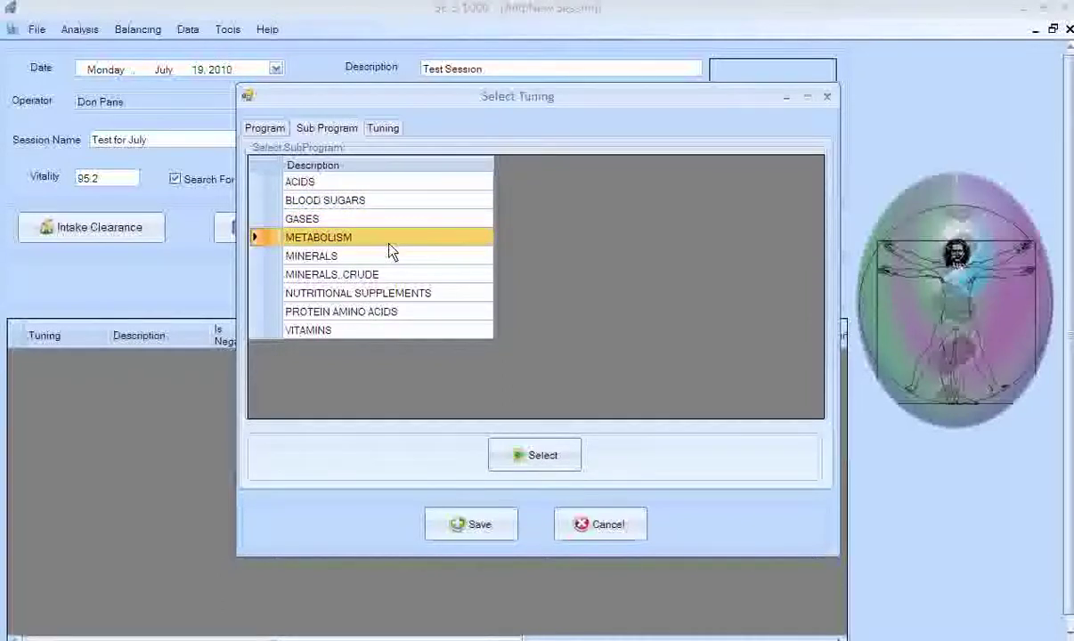
{"action": "key", "text": "Down"}
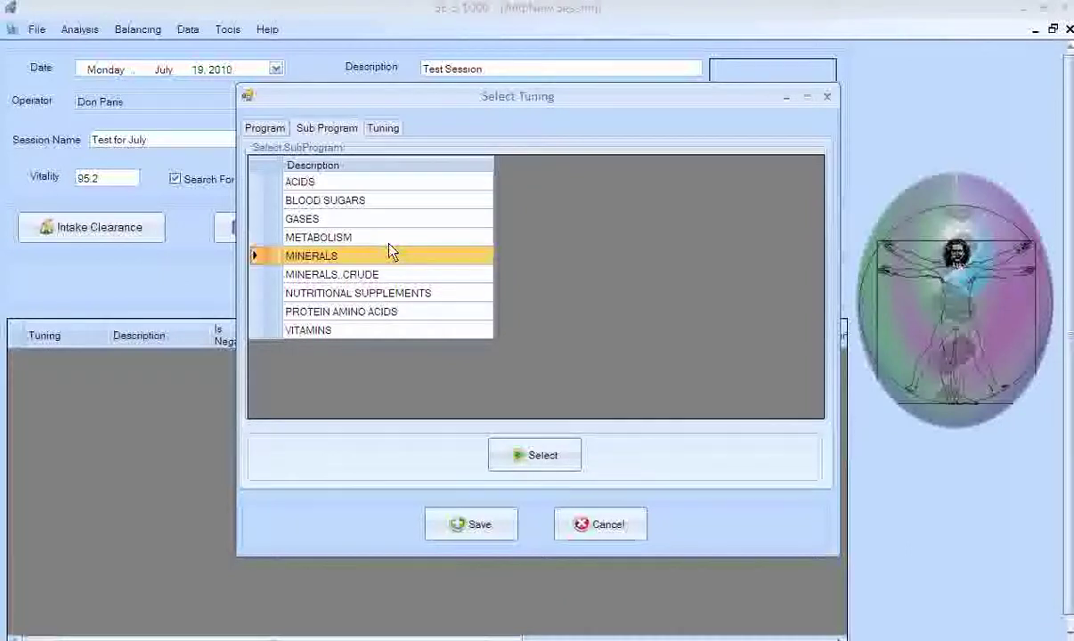
{"action": "key", "text": "Return"}
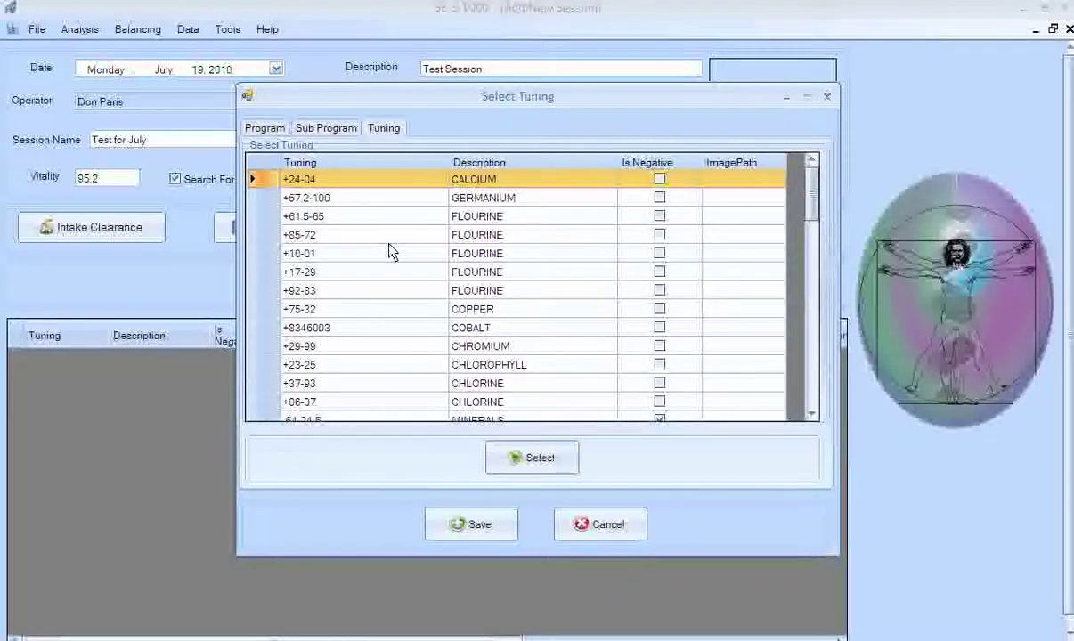
Go down the MINERALS tunings to +23-25 CHLOROPHYLL and open its Tuning Amplitude dialog.
{"action": "key", "text": "Down"}
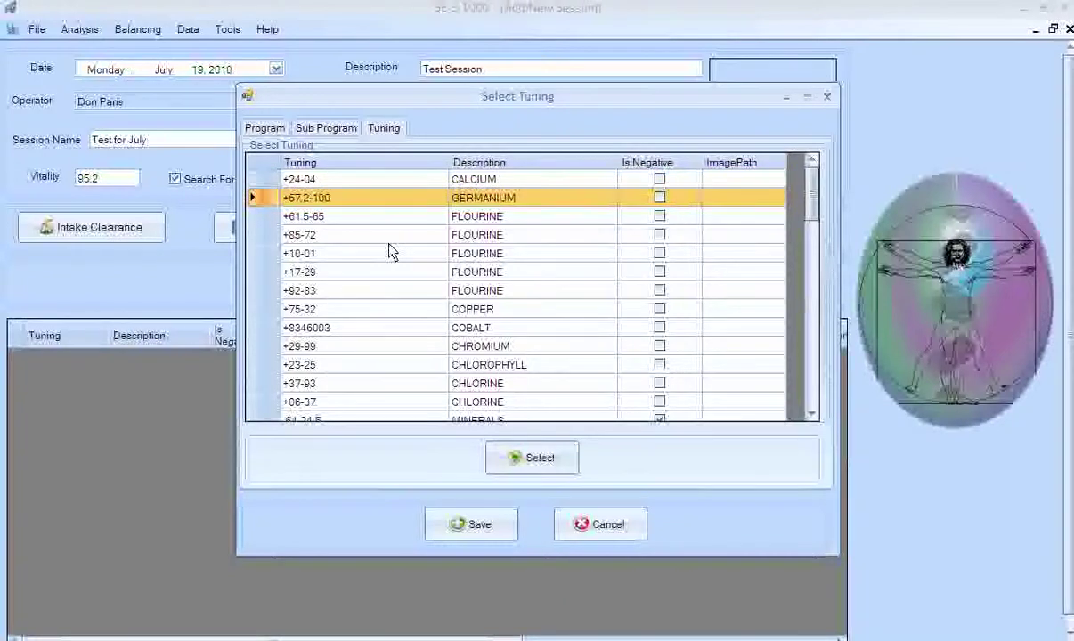
{"action": "key", "text": "Down"}
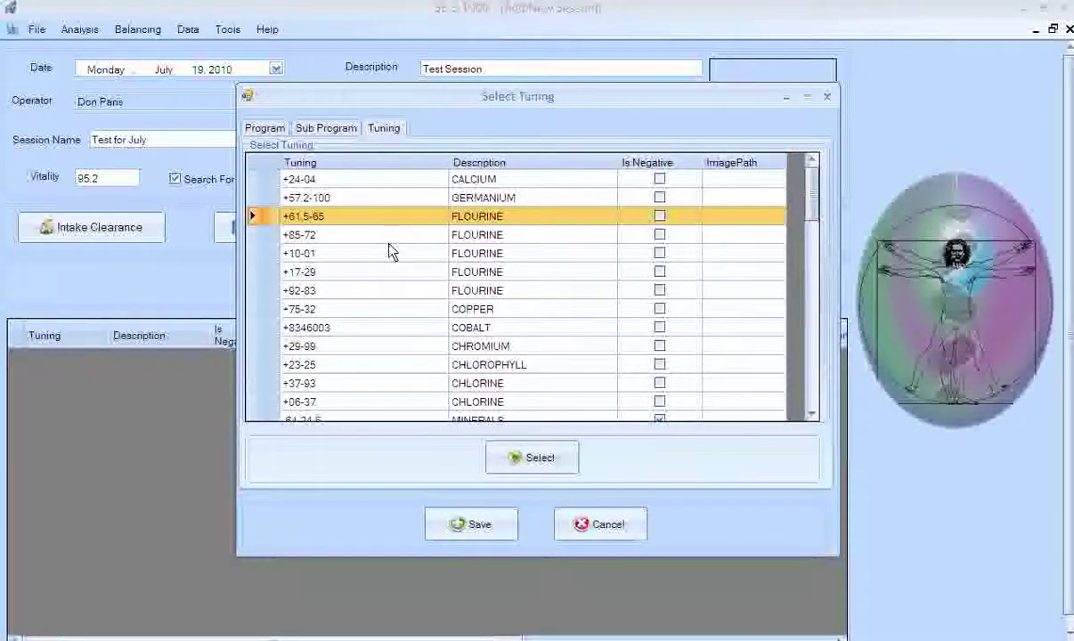
{"action": "key", "text": "Down"}
{"action": "key", "text": "Down"}
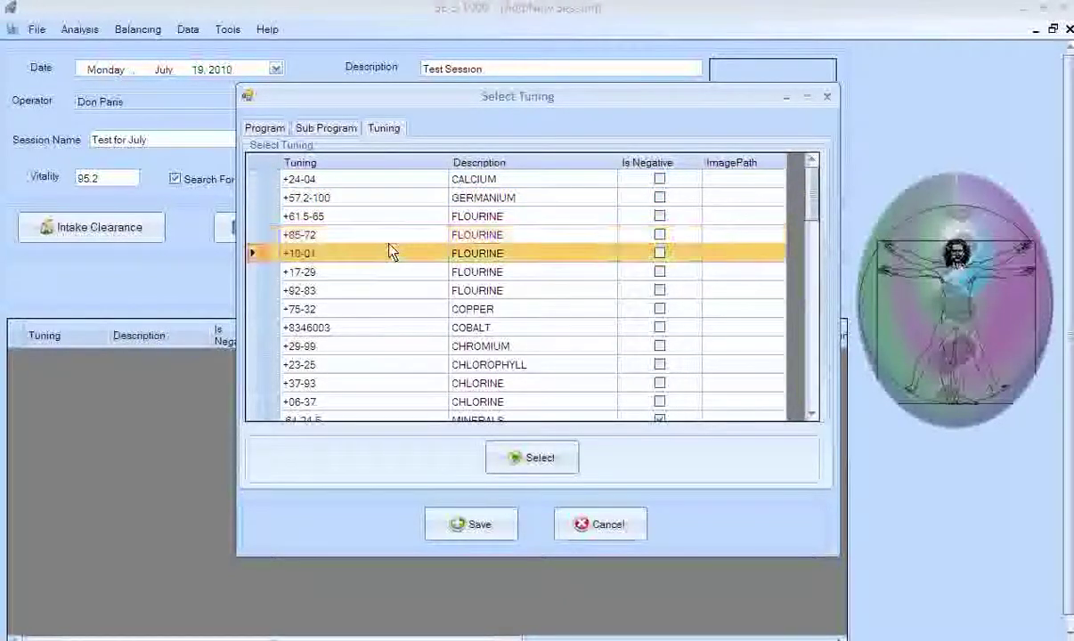
{"action": "key", "text": "Down"}
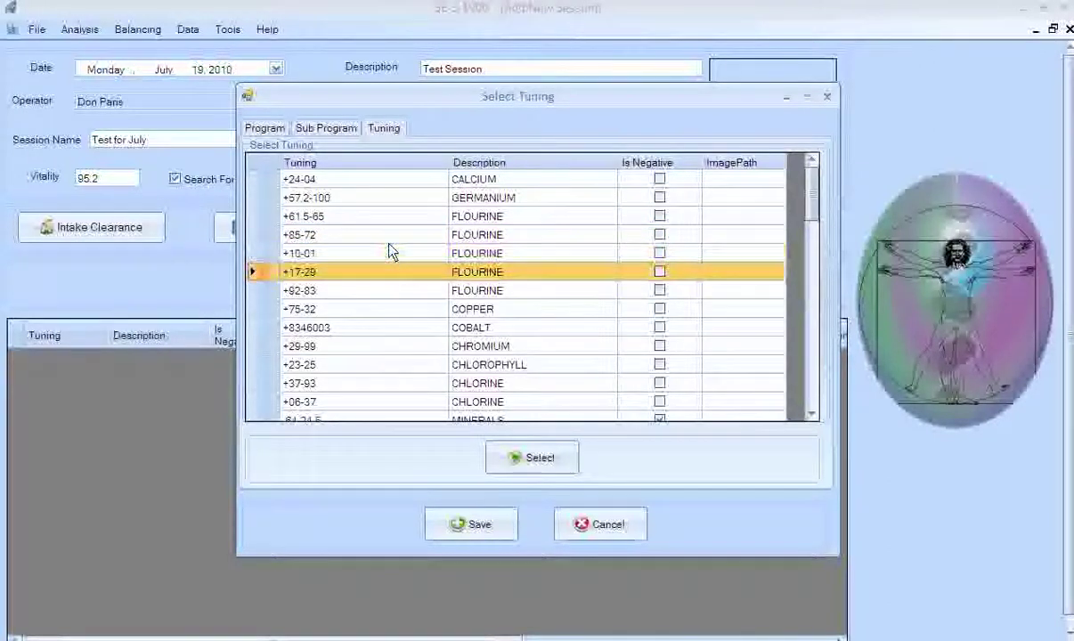
{"action": "key", "text": "Down"}
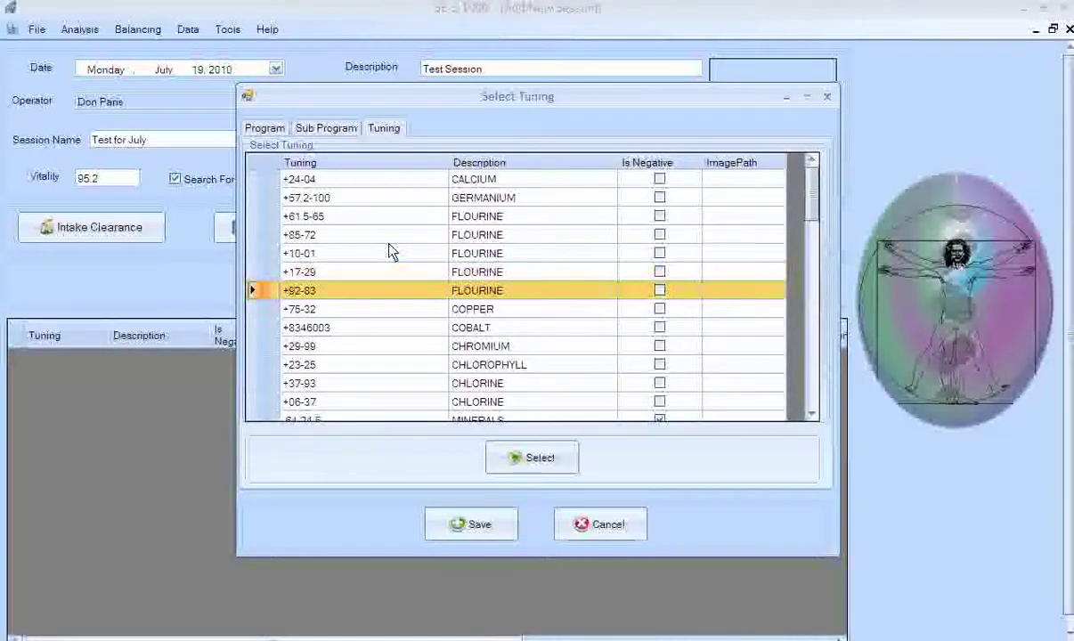
{"action": "key", "text": "Down"}
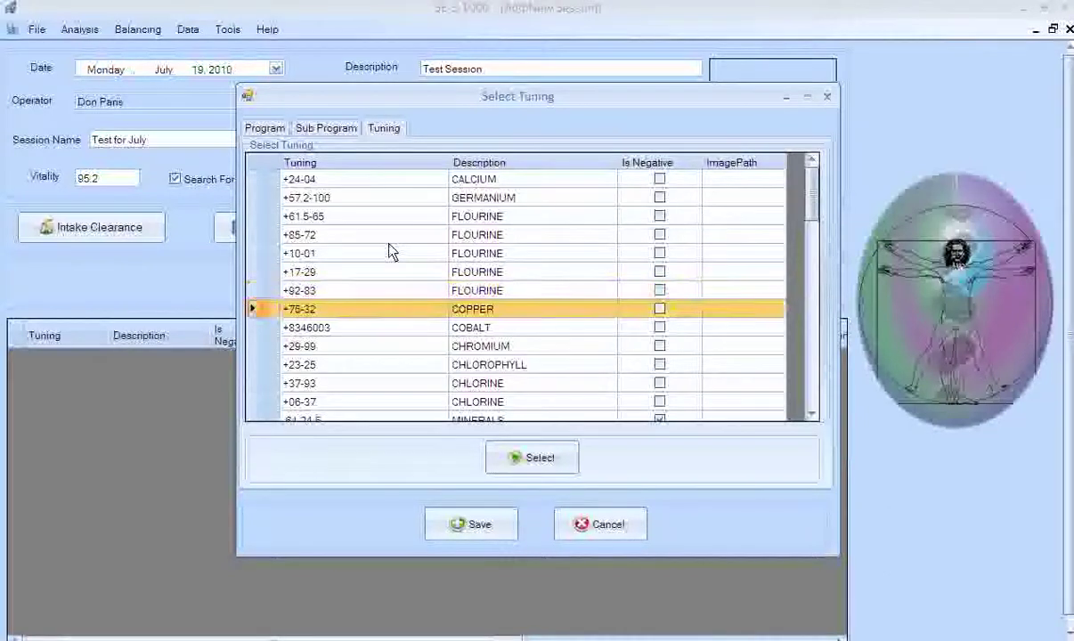
{"action": "key", "text": "Down"}
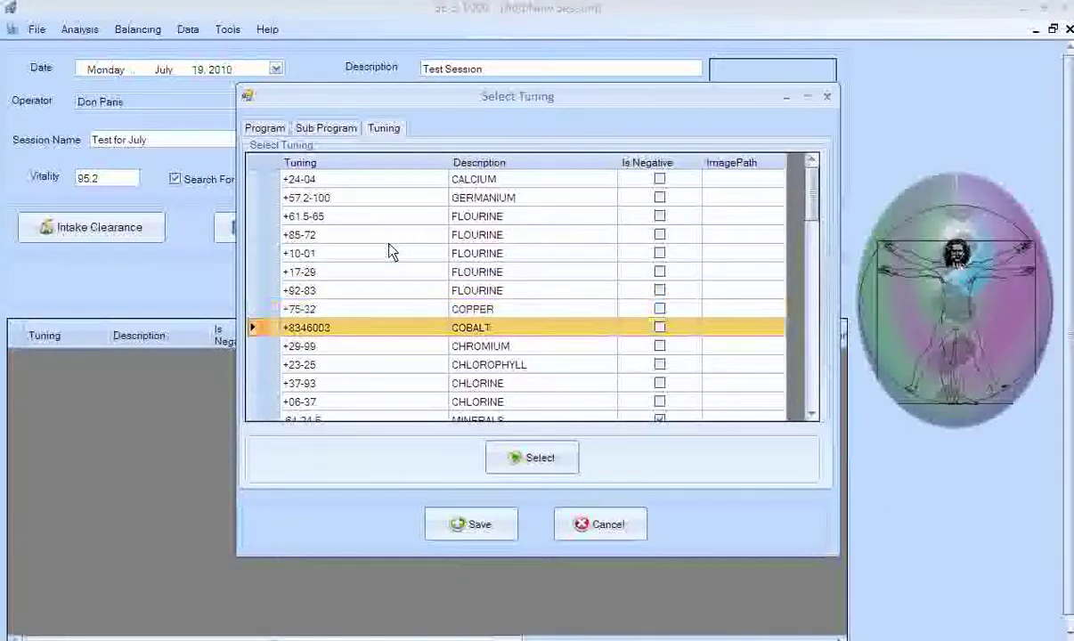
{"action": "key", "text": "Down"}
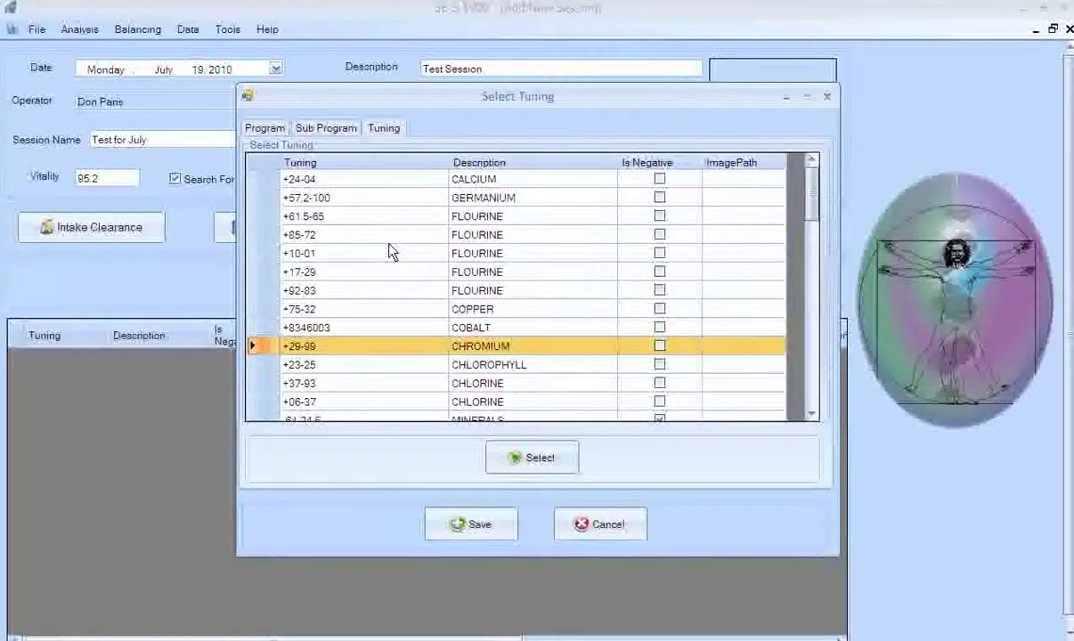
{"action": "key", "text": "Down"}
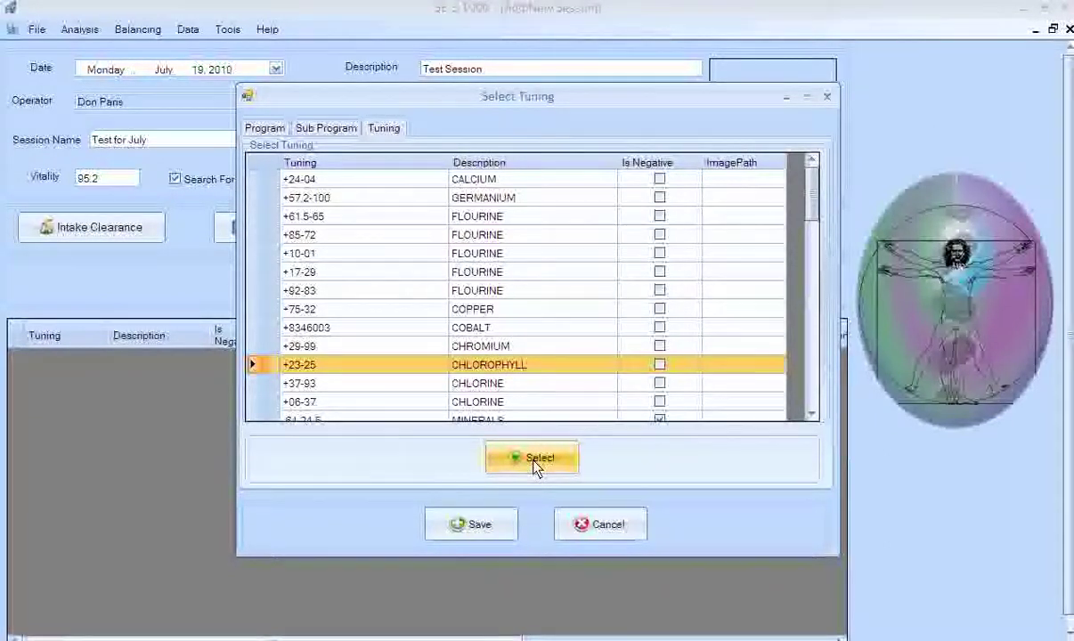
{"action": "left_click", "coordinate": [537, 463]}
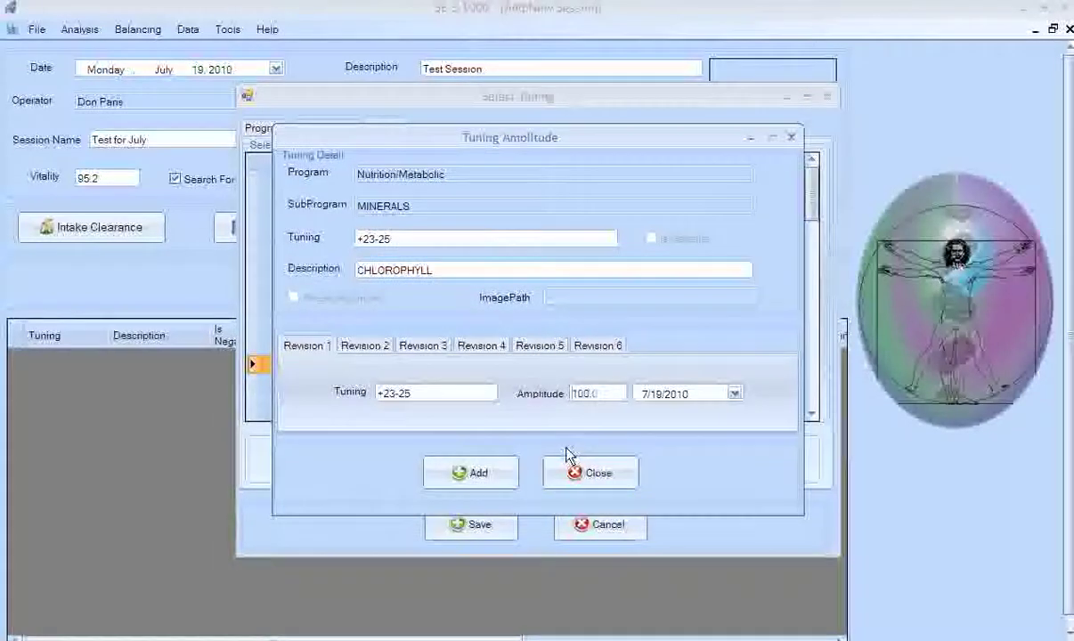